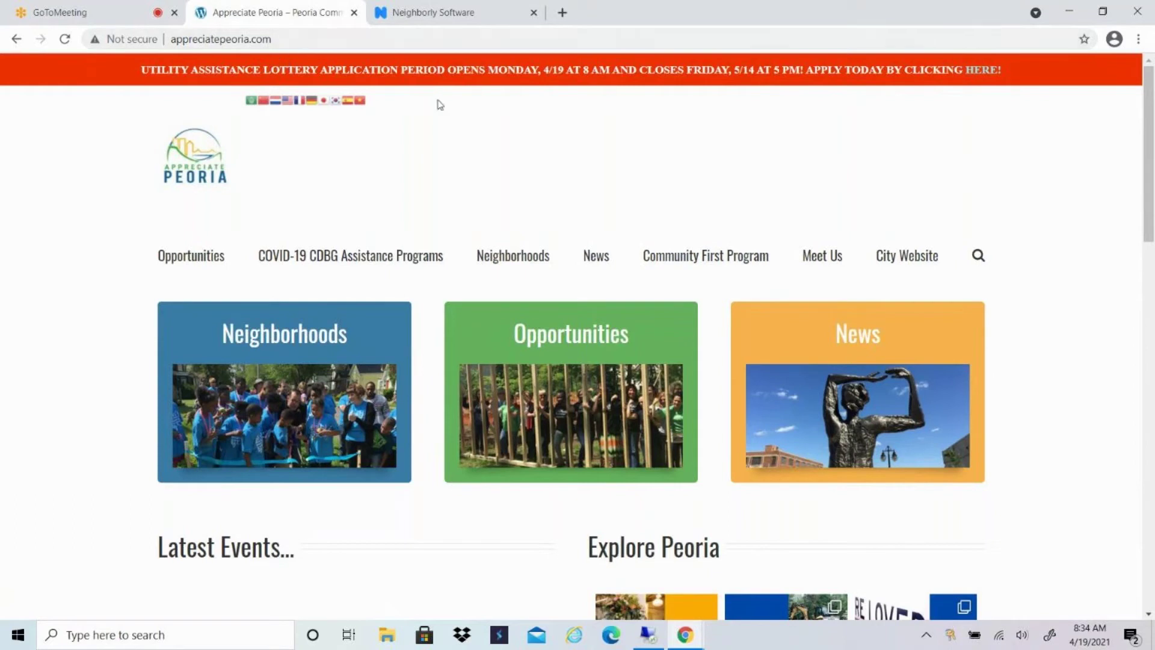
# Open the English Utility Assistance Lottery details and scroll to its How to Apply options.
pyautogui.click(988, 72)
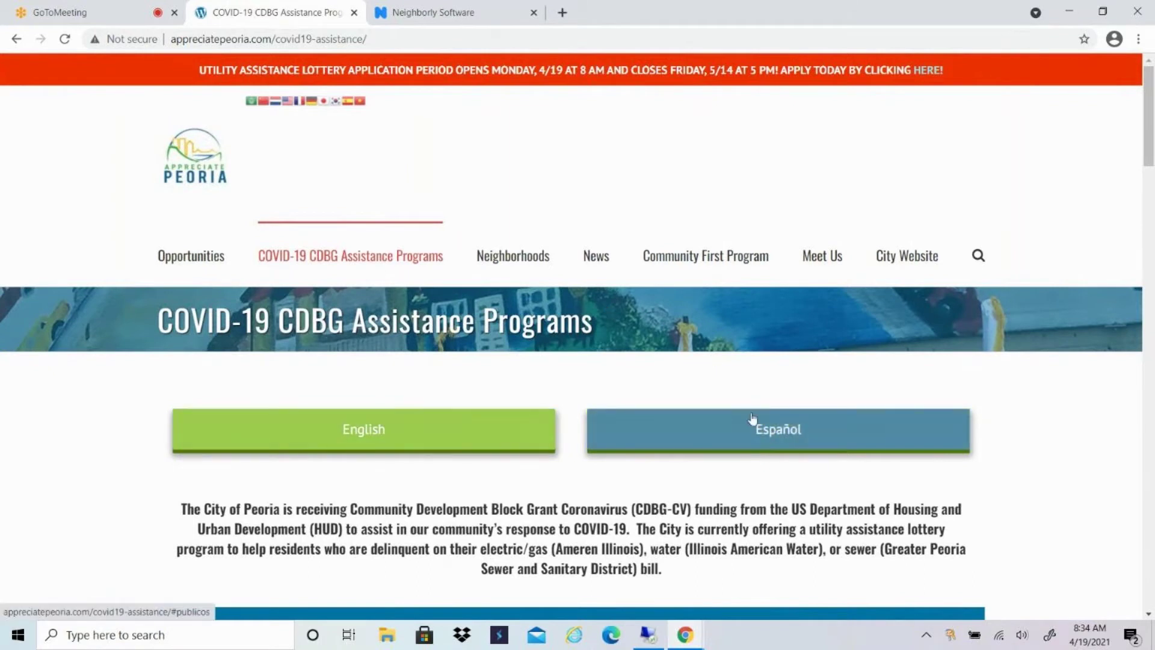
pyautogui.click(370, 436)
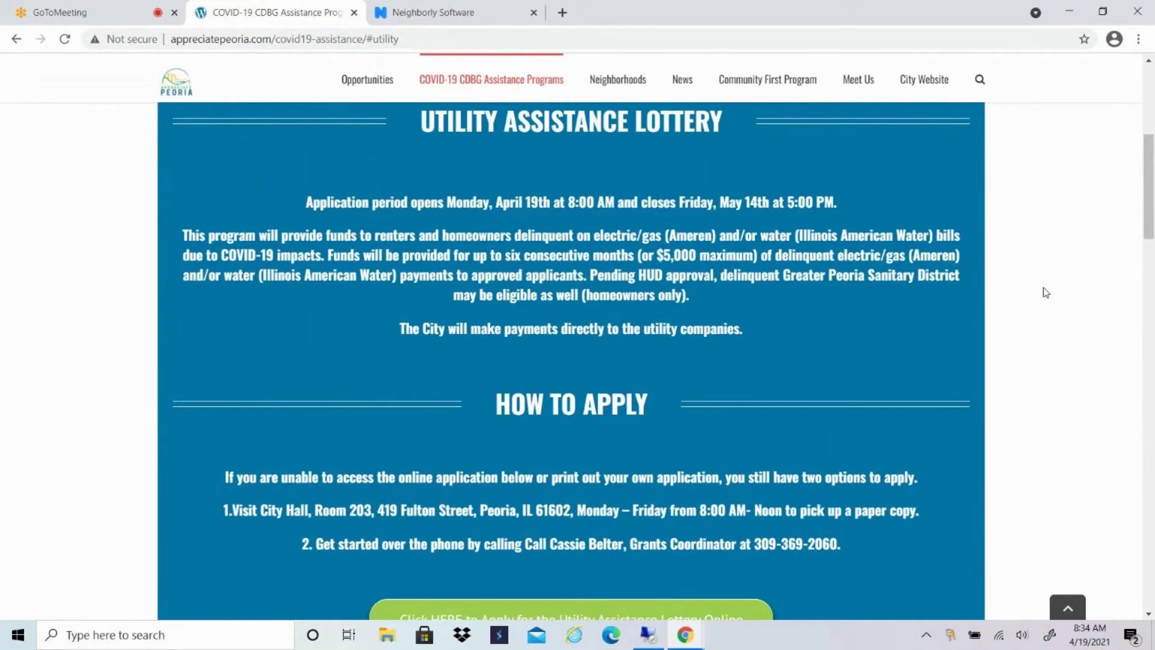
pyautogui.scroll(-4, 1046, 292)
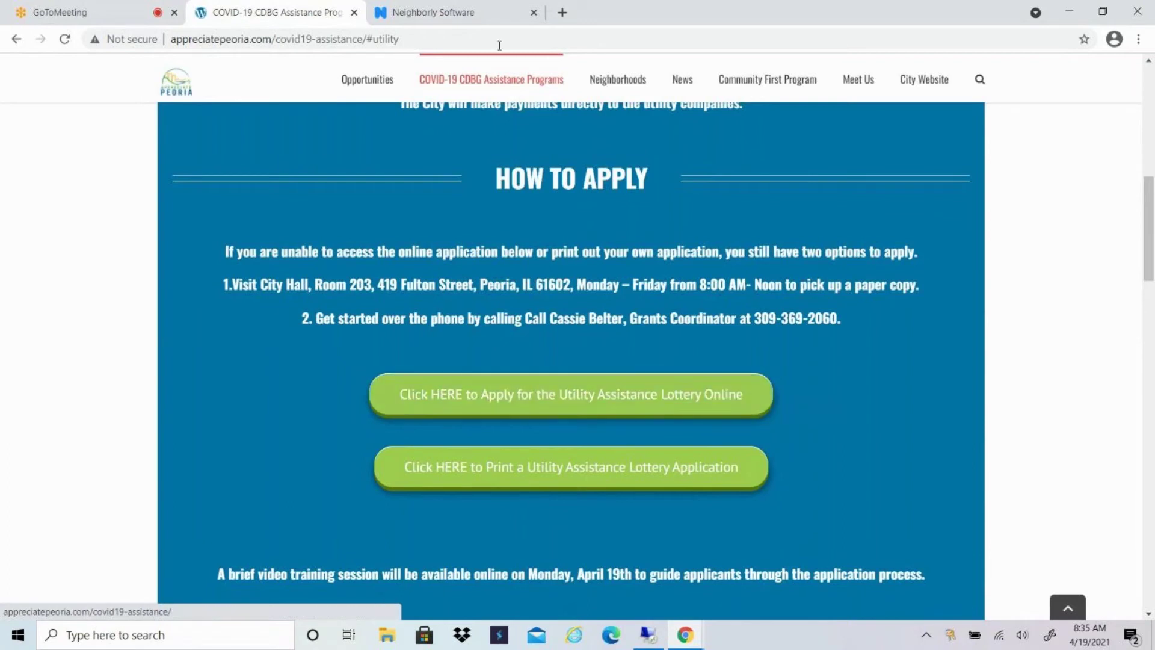
# In the Neighborly portal, preview the new-account registration form, then return to the Sign In form.
pyautogui.click(464, 13)
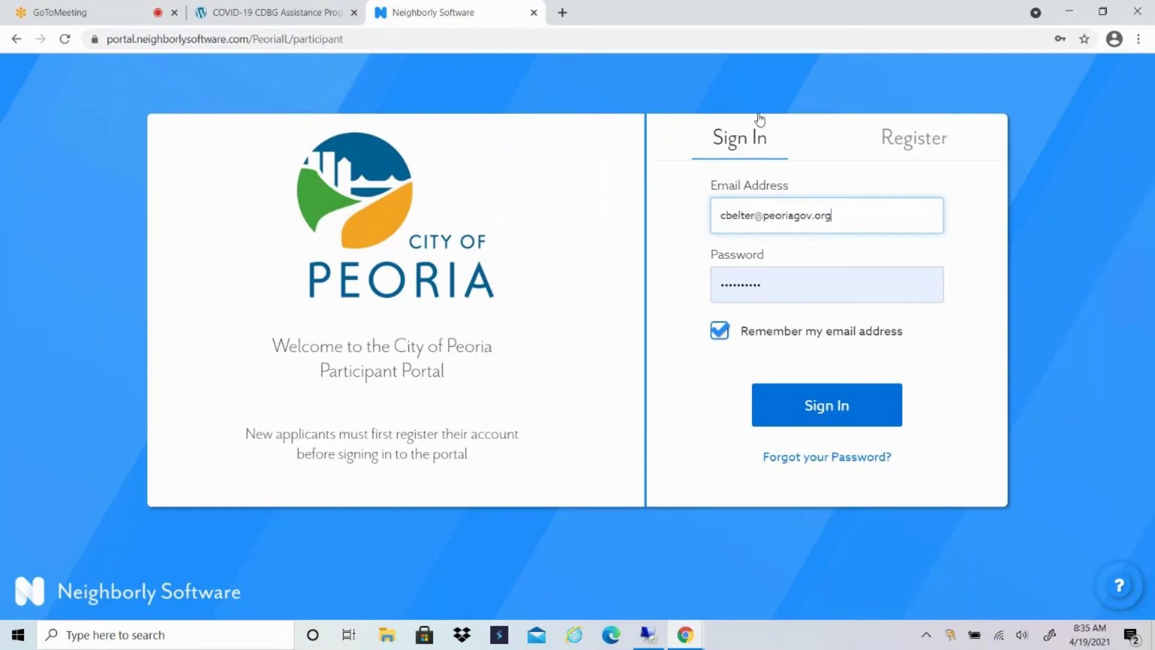
pyautogui.click(912, 147)
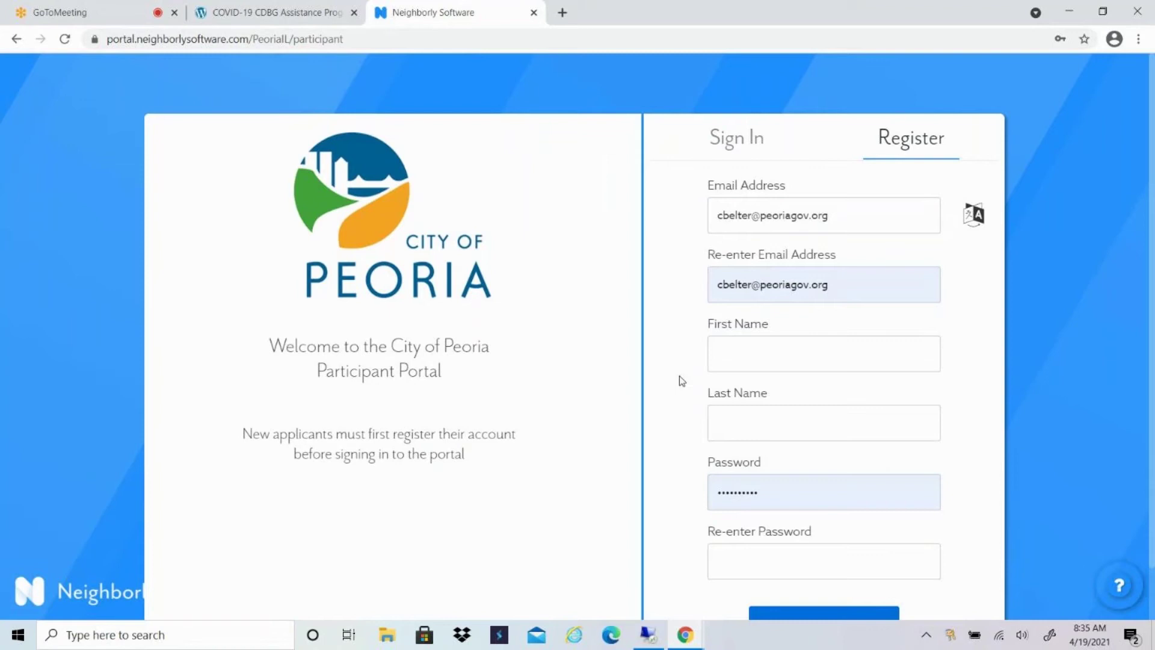
pyautogui.scroll(-1, 669, 440)
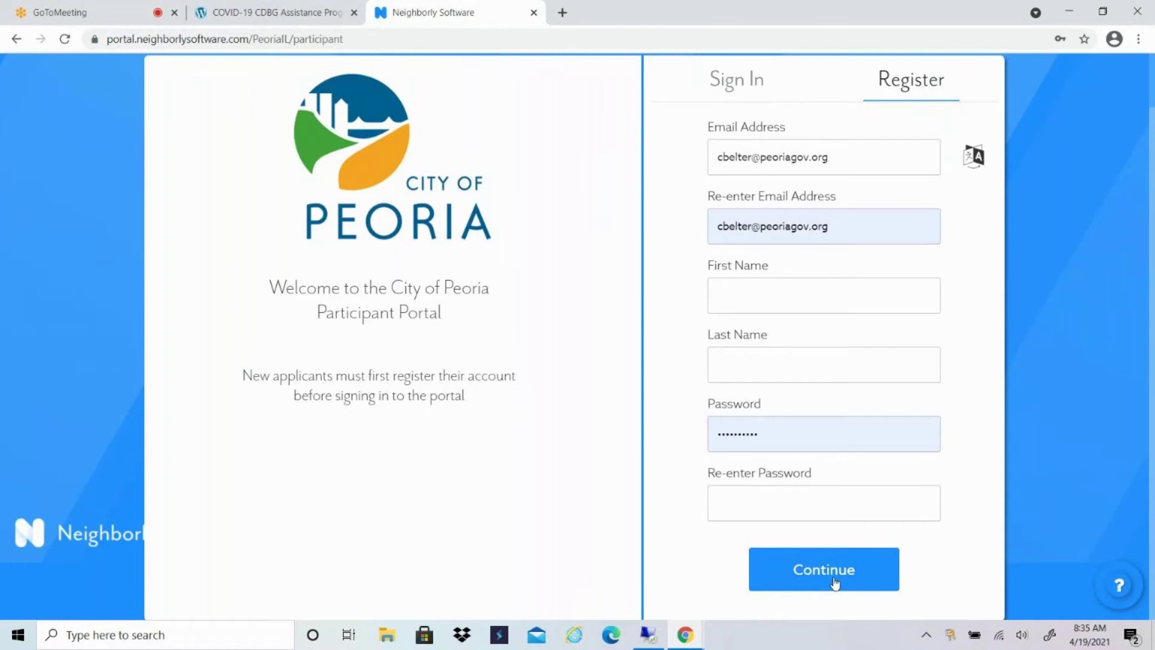
pyautogui.scroll(1, 834, 583)
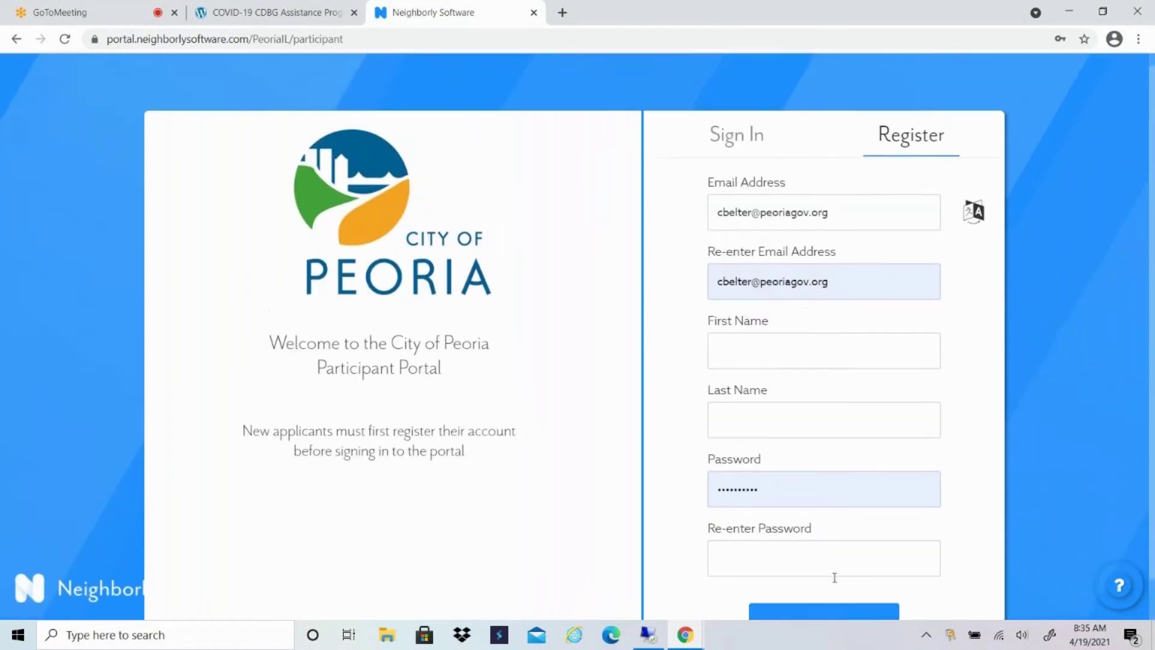
pyautogui.click(743, 142)
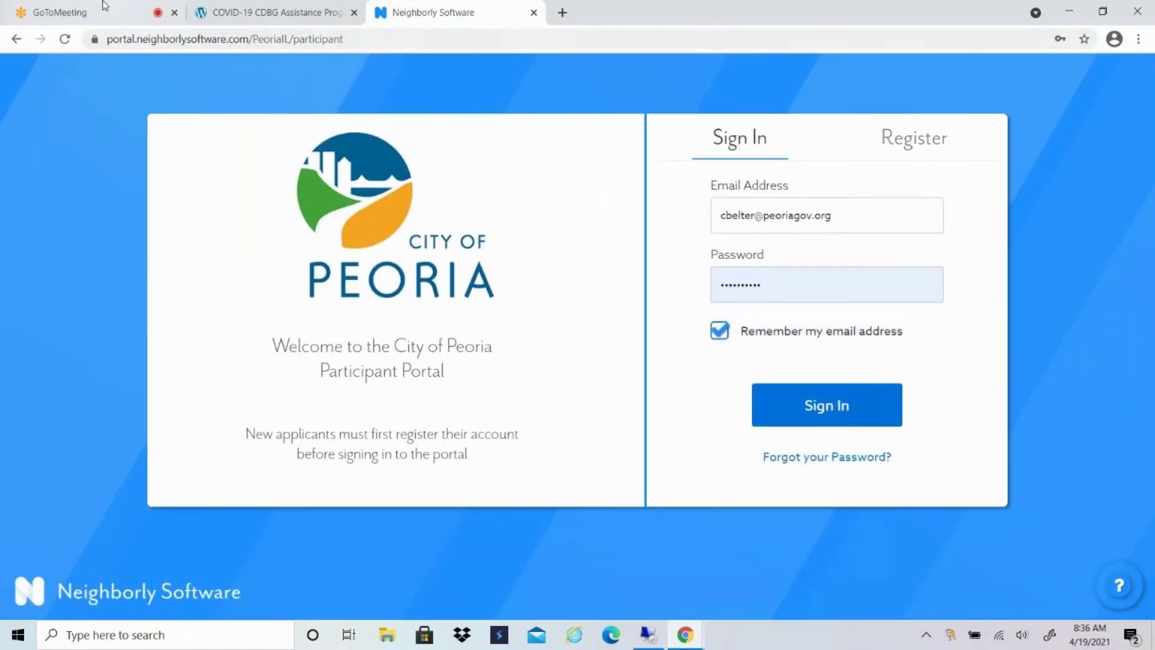
# Pause the GoToMeeting recording and come back to the Neighborly portal.
pyautogui.click(89, 16)
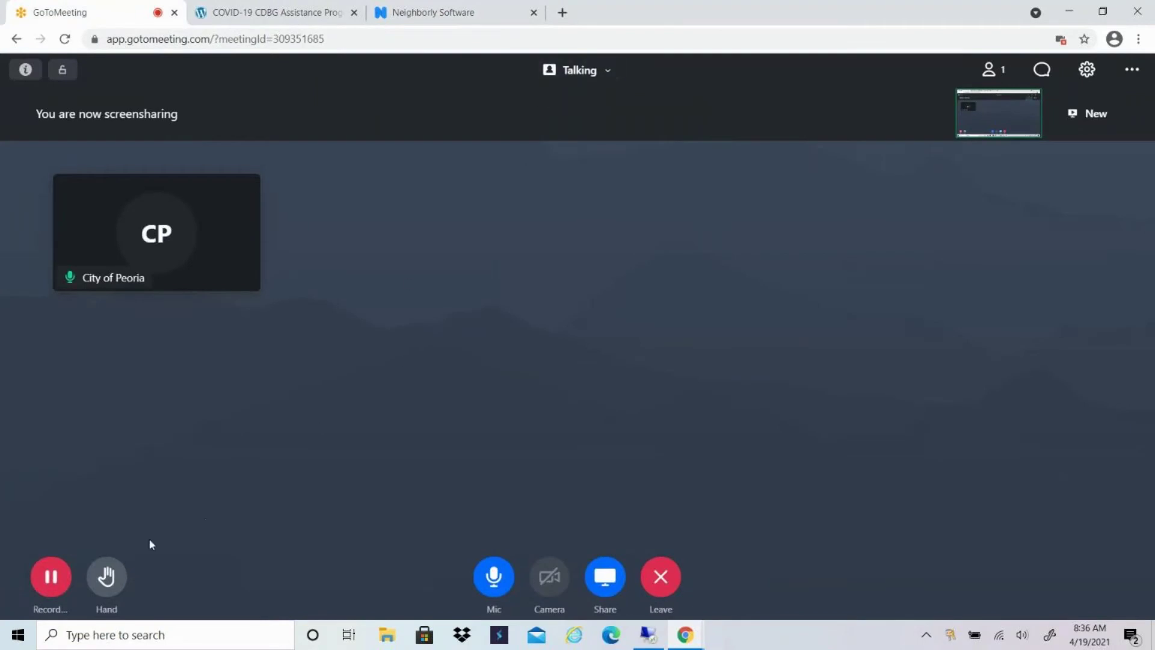
pyautogui.click(51, 581)
pyautogui.click(83, 533)
pyautogui.click(466, 17)
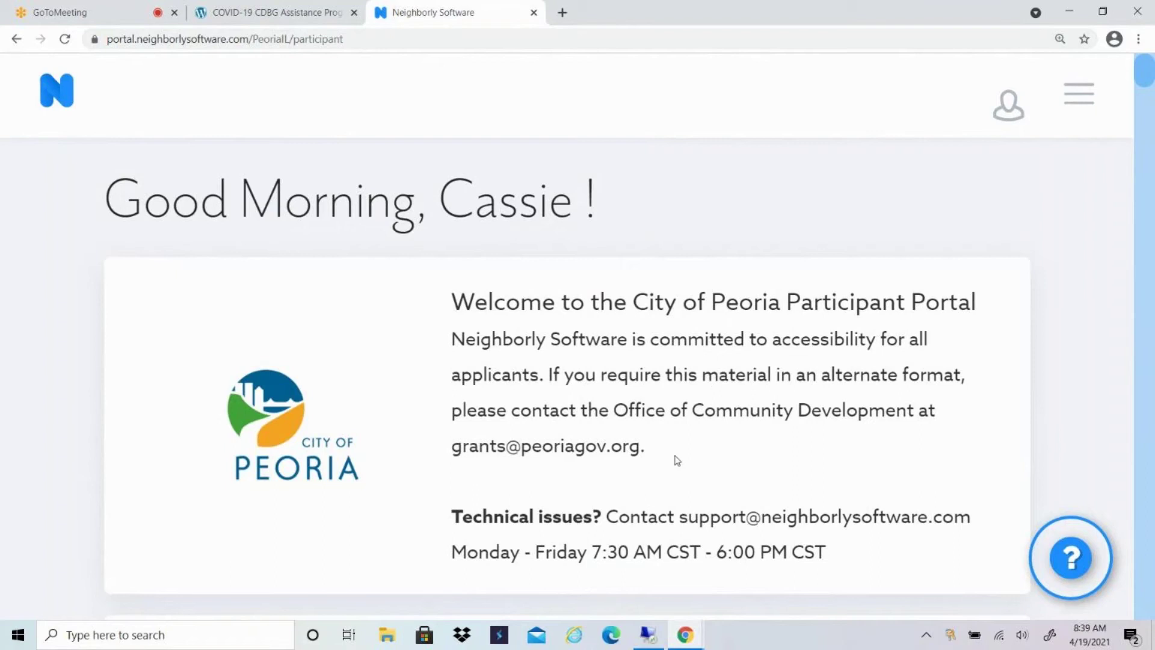
# Highlight the portal's welcome message and contact details, then pause the GoToMeeting recording again.
pyautogui.tripleClick(455, 452)
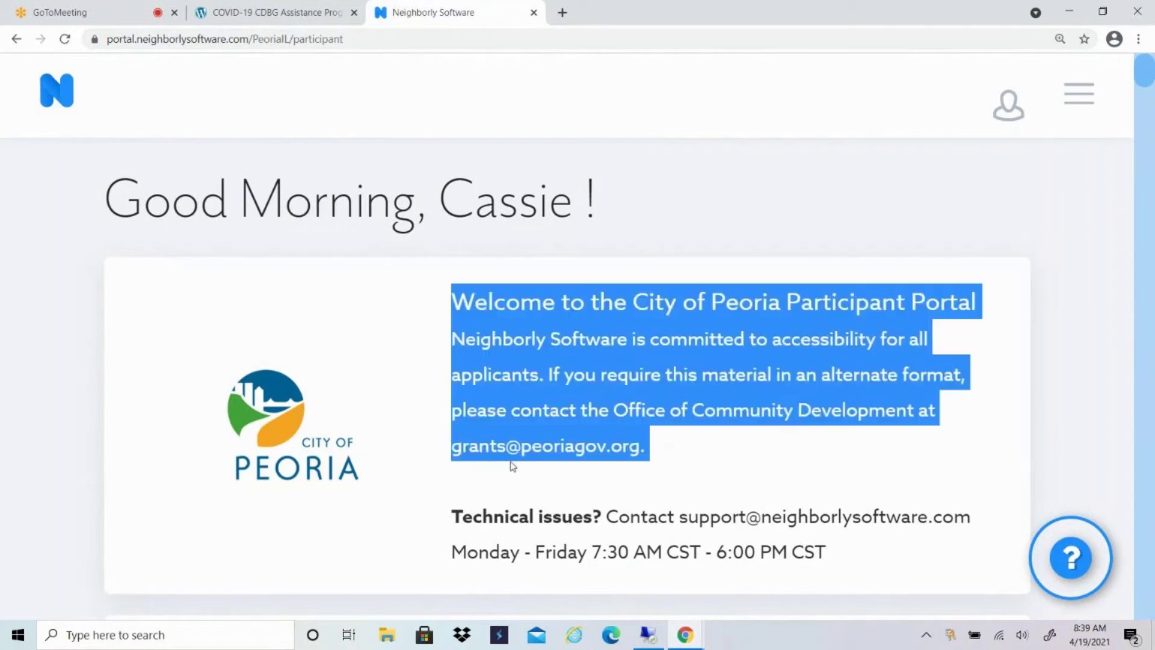
pyautogui.click(687, 463)
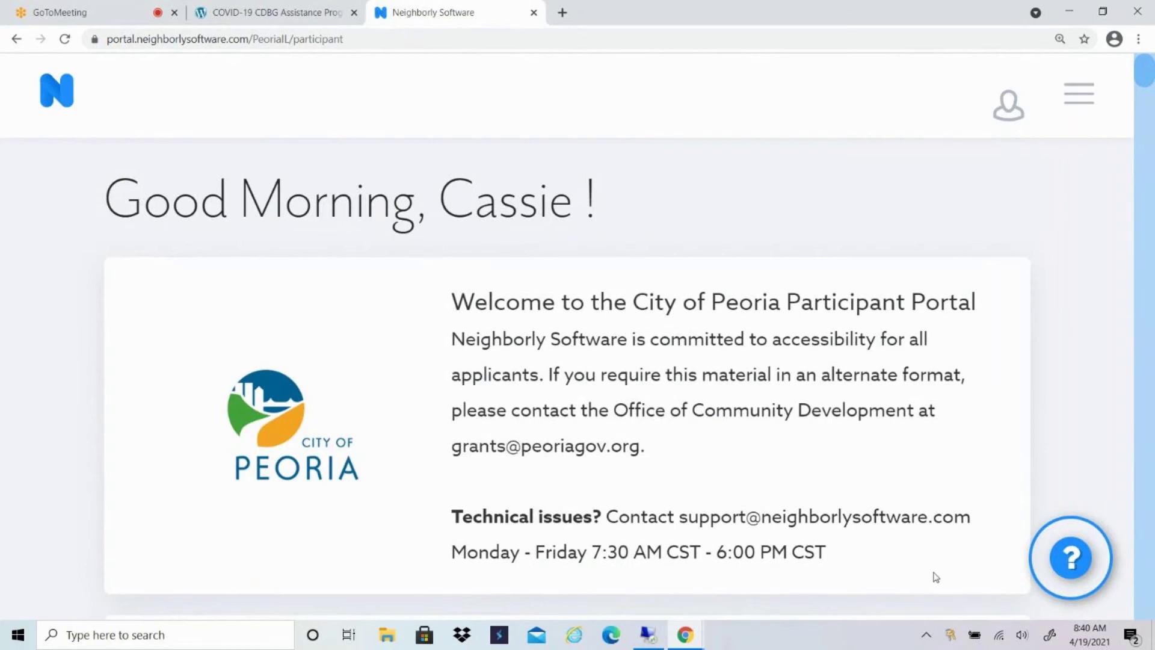
pyautogui.click(57, 12)
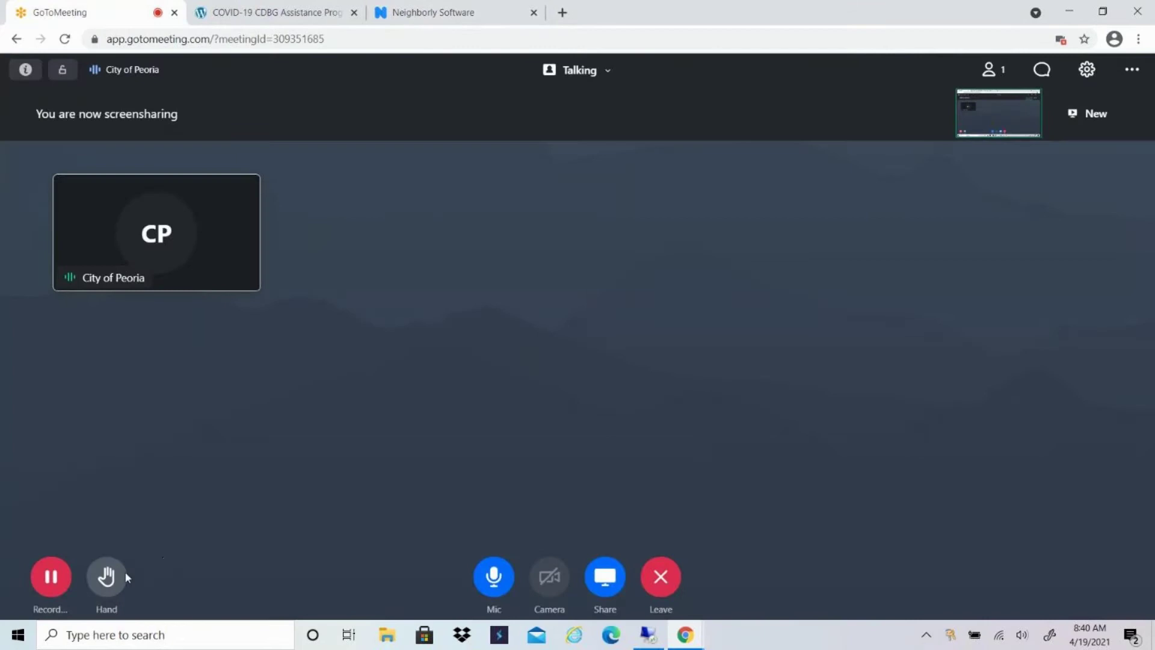
pyautogui.click(46, 575)
pyautogui.click(78, 530)
# Create a Utility Assistance application named with the applicant's last and first name, then reset the zoom.
pyautogui.click(458, 13)
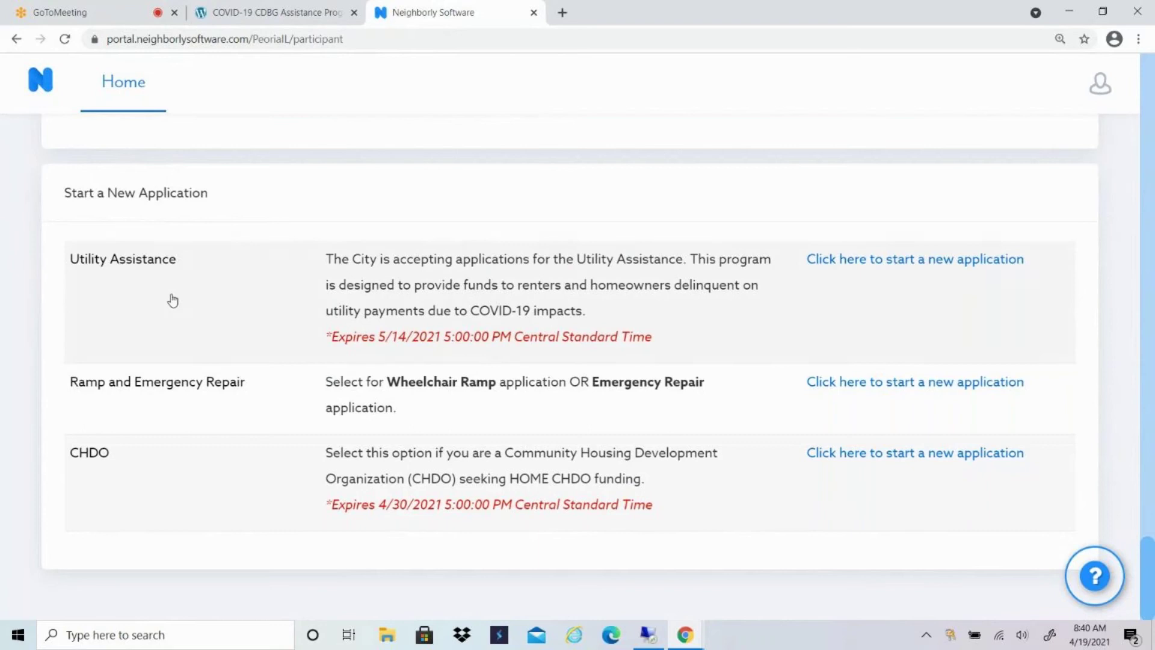
pyautogui.click(919, 262)
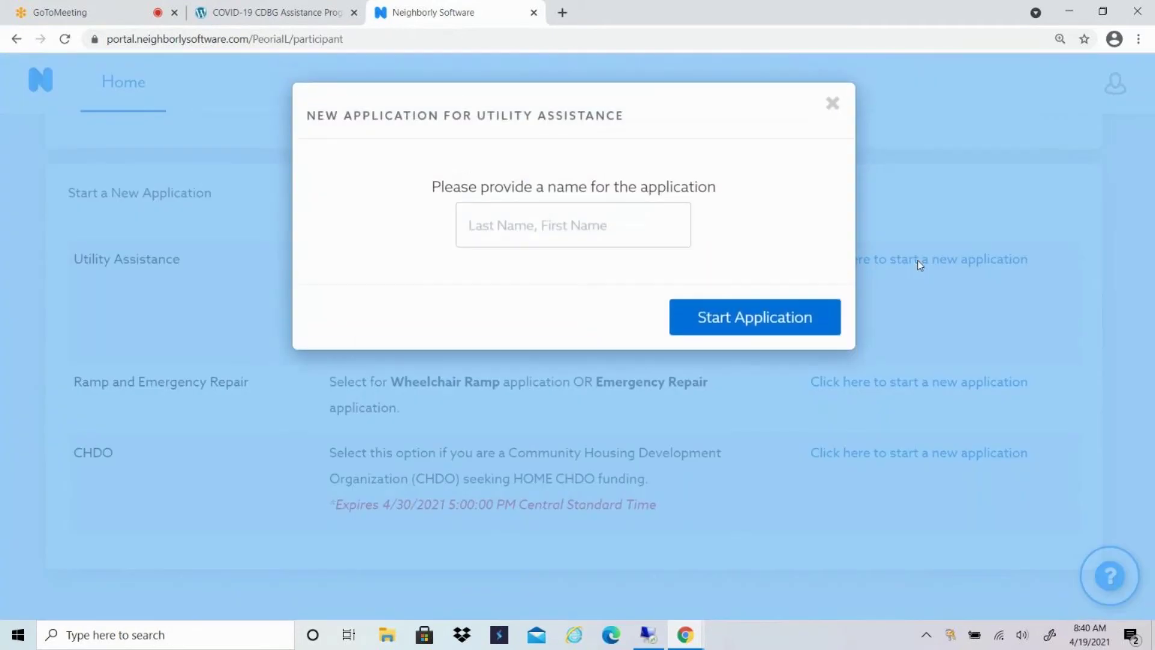
pyautogui.click(521, 226)
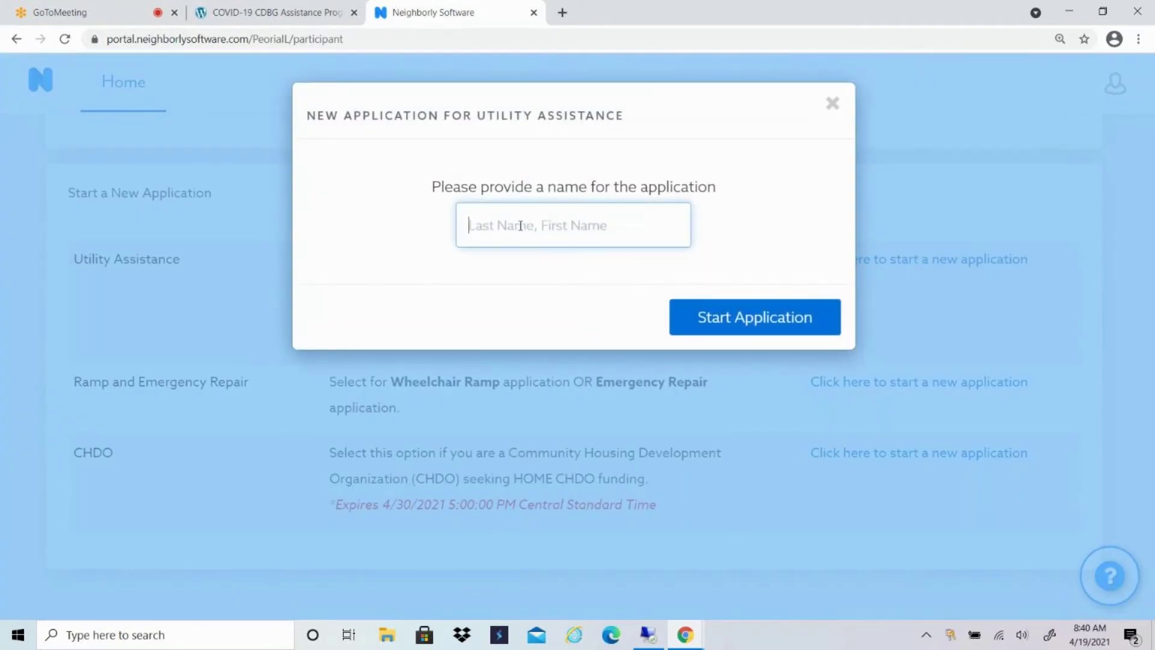
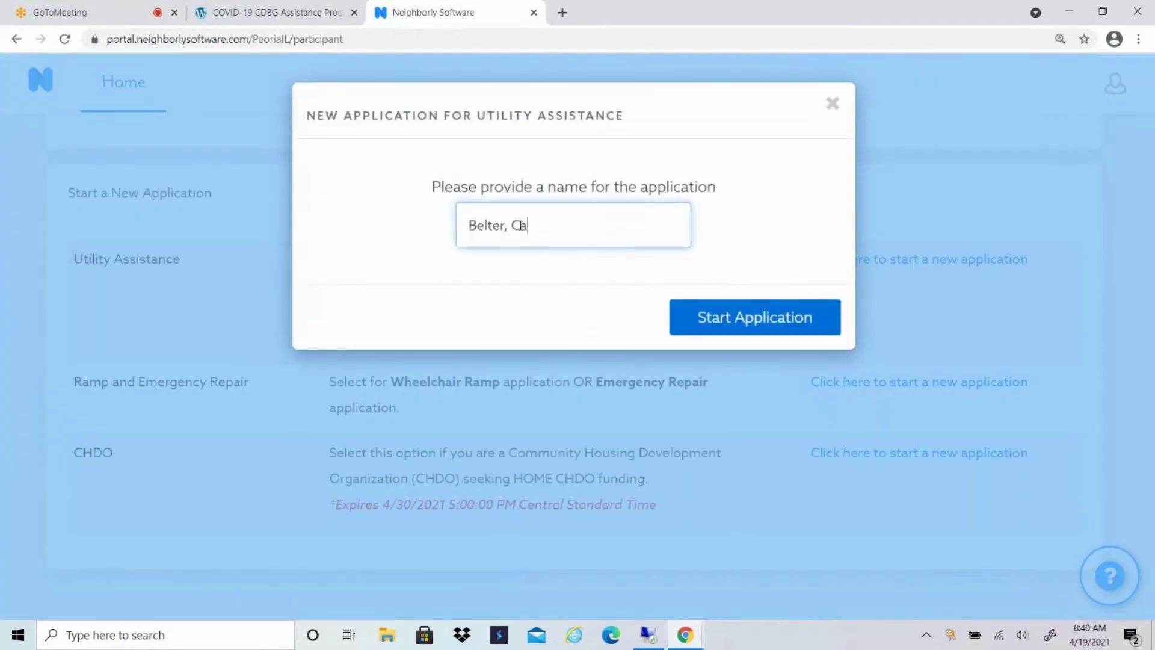
pyautogui.click(734, 328)
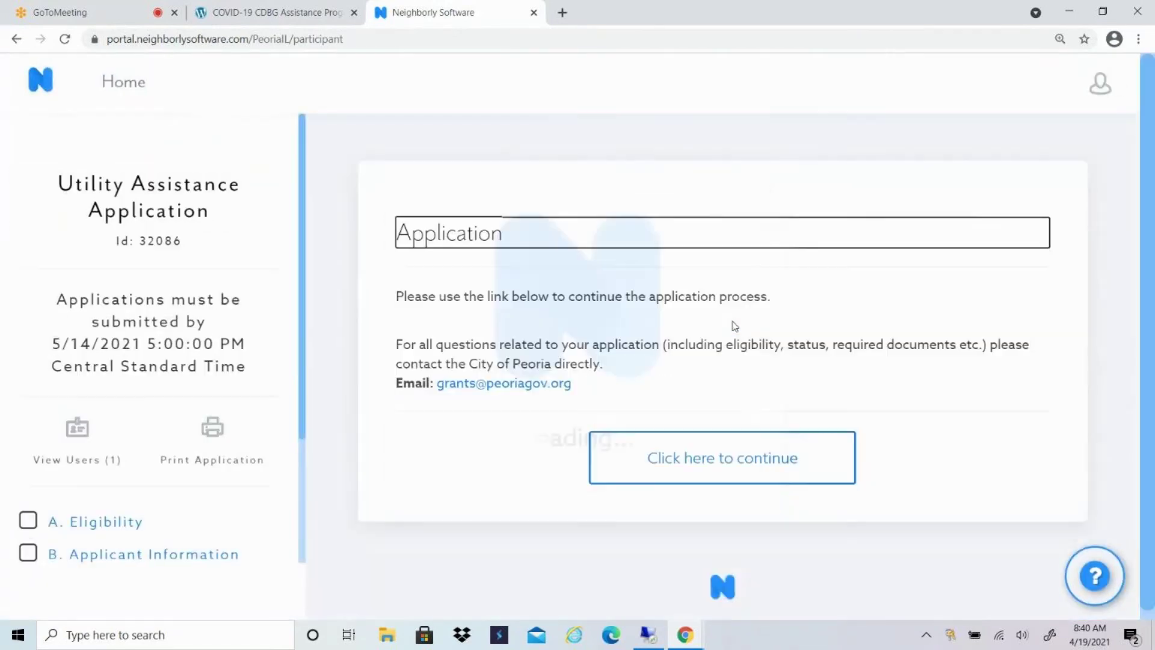
pyautogui.hotkey('ctrl', '-')
pyautogui.hotkey('ctrl', '-')
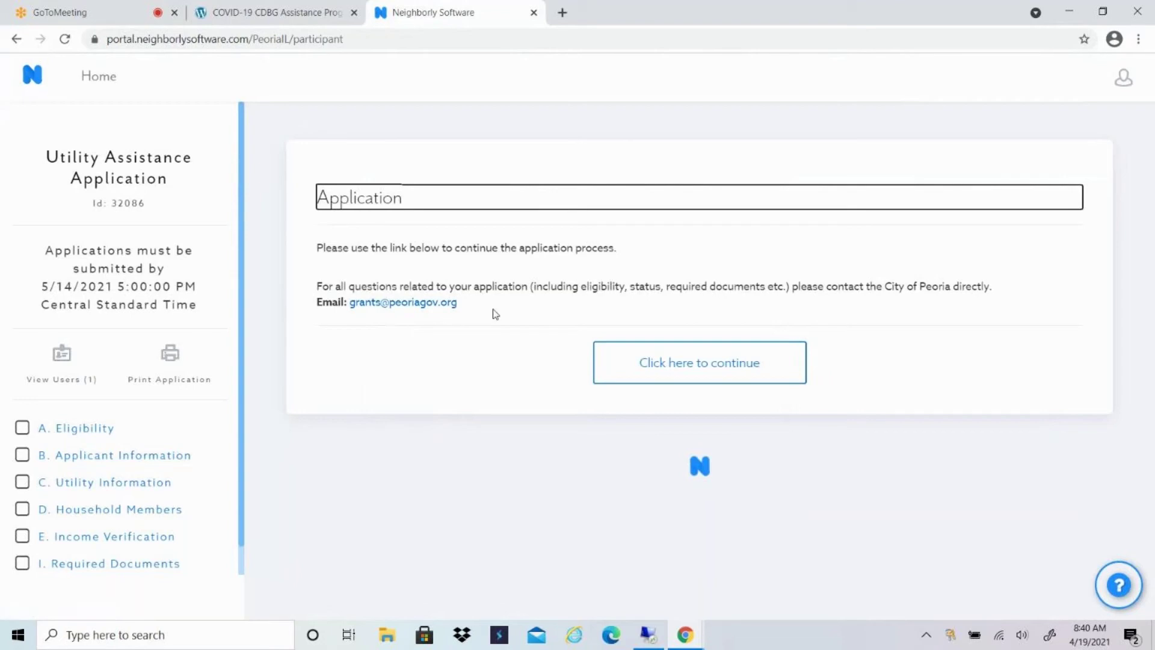
# Continue into the Eligibility section and tick 'I am a resident of the City of Peoria'.
pyautogui.click(704, 374)
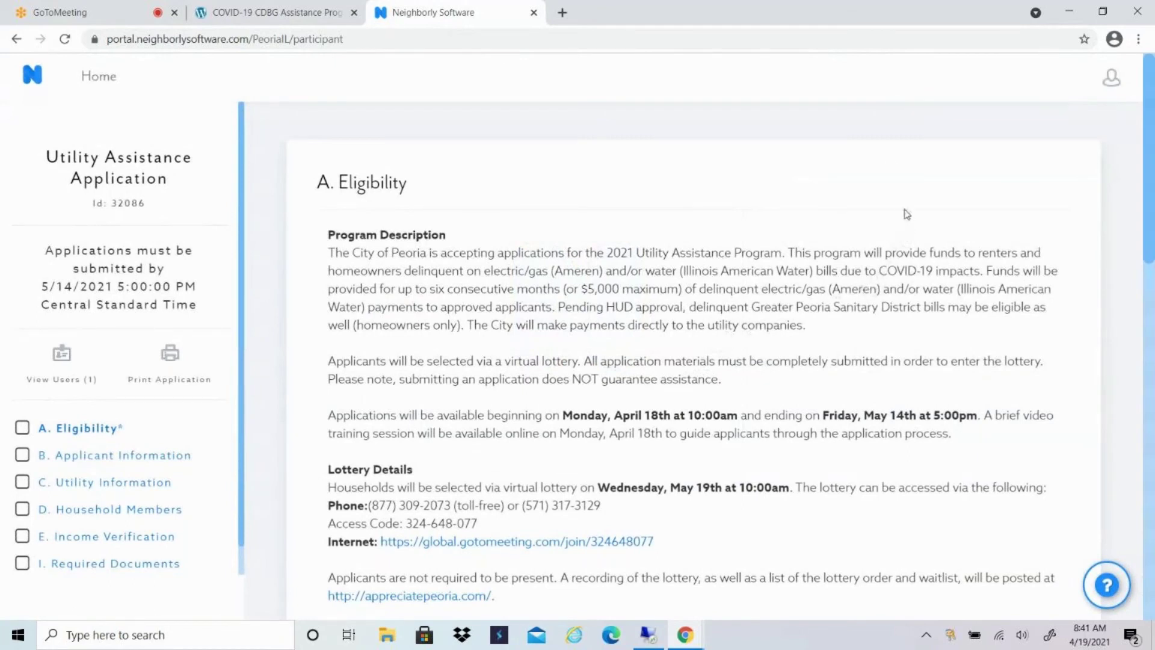
pyautogui.scroll(-1, 892, 168)
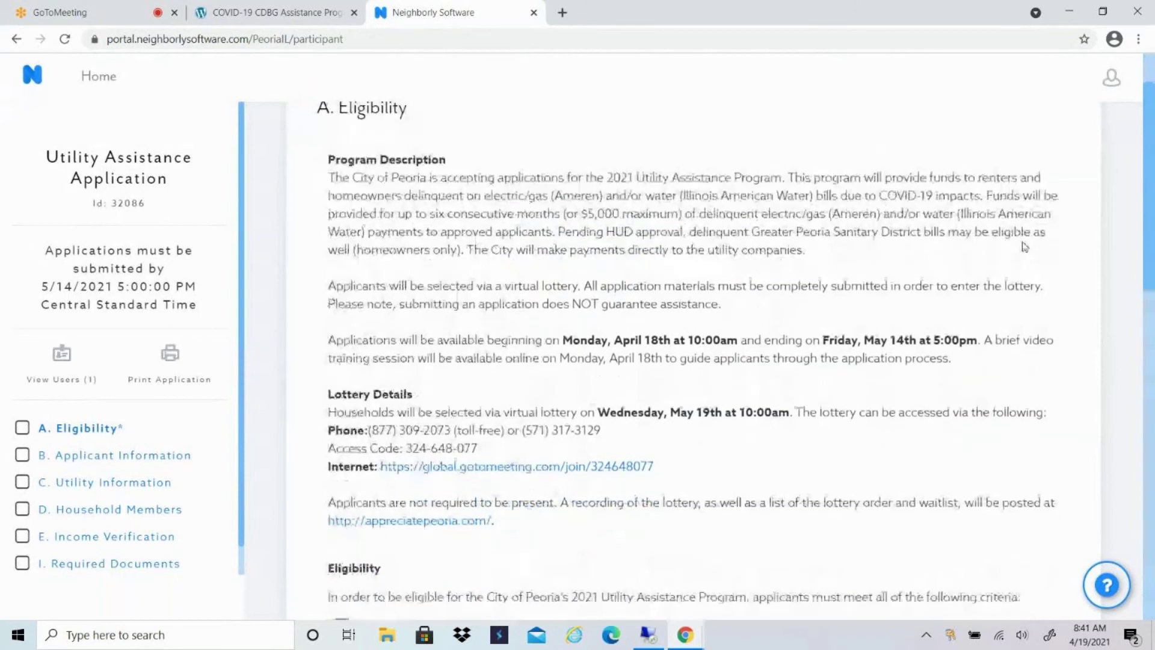
pyautogui.scroll(-1, 1023, 246)
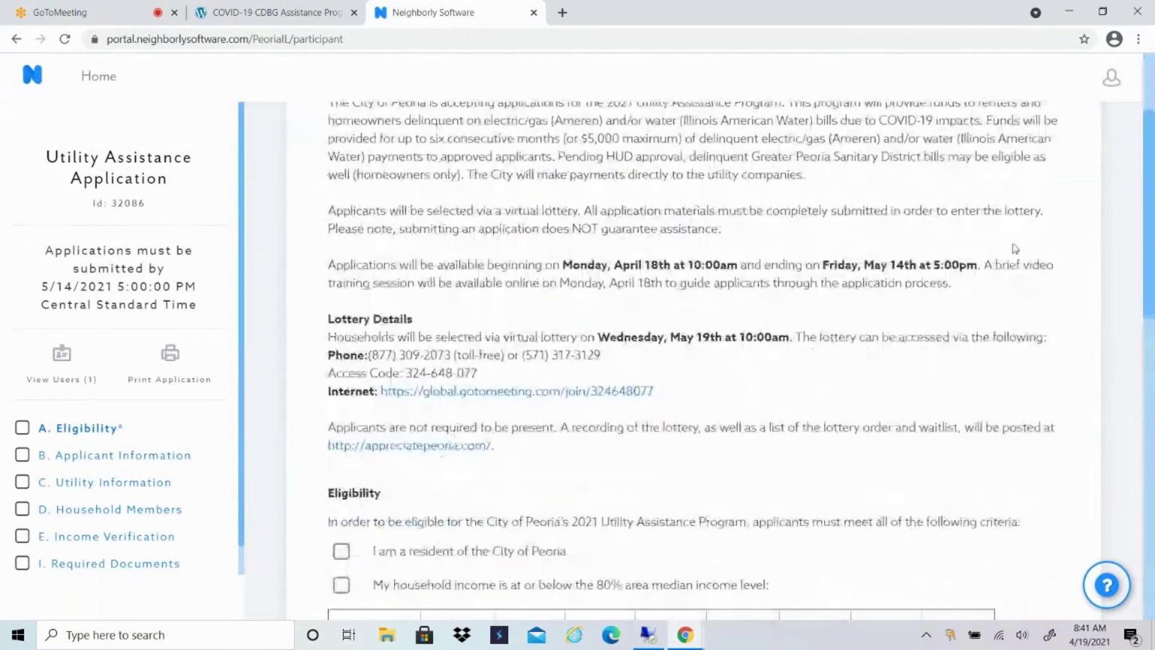
pyautogui.scroll(-3, 977, 253)
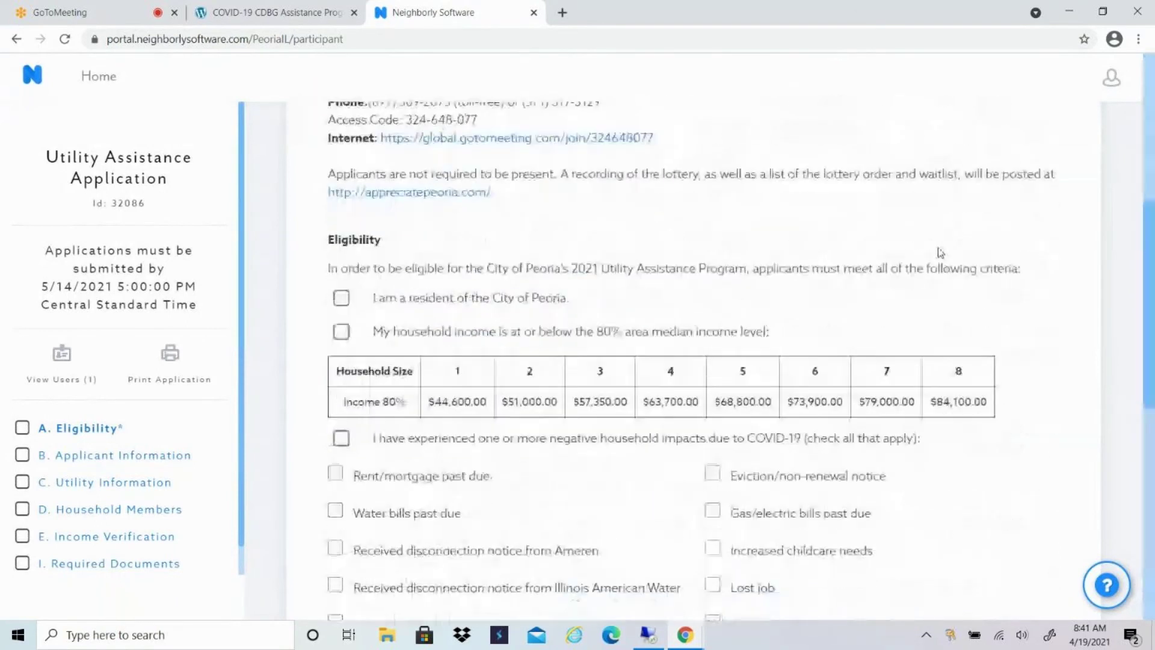
pyautogui.scroll(-2, 939, 253)
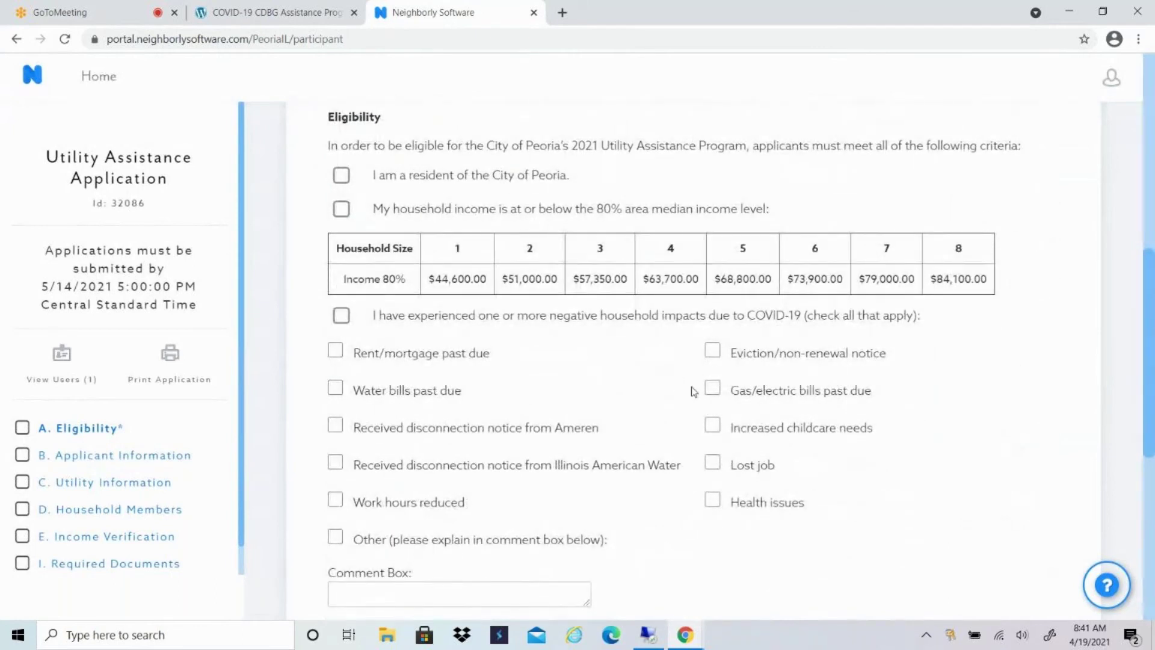
pyautogui.click(345, 181)
# Confirm income within 80% AMI and declare COVID-19 impacts: reduced work hours, past-due water bills, childcare needs.
pyautogui.click(341, 210)
pyautogui.click(347, 325)
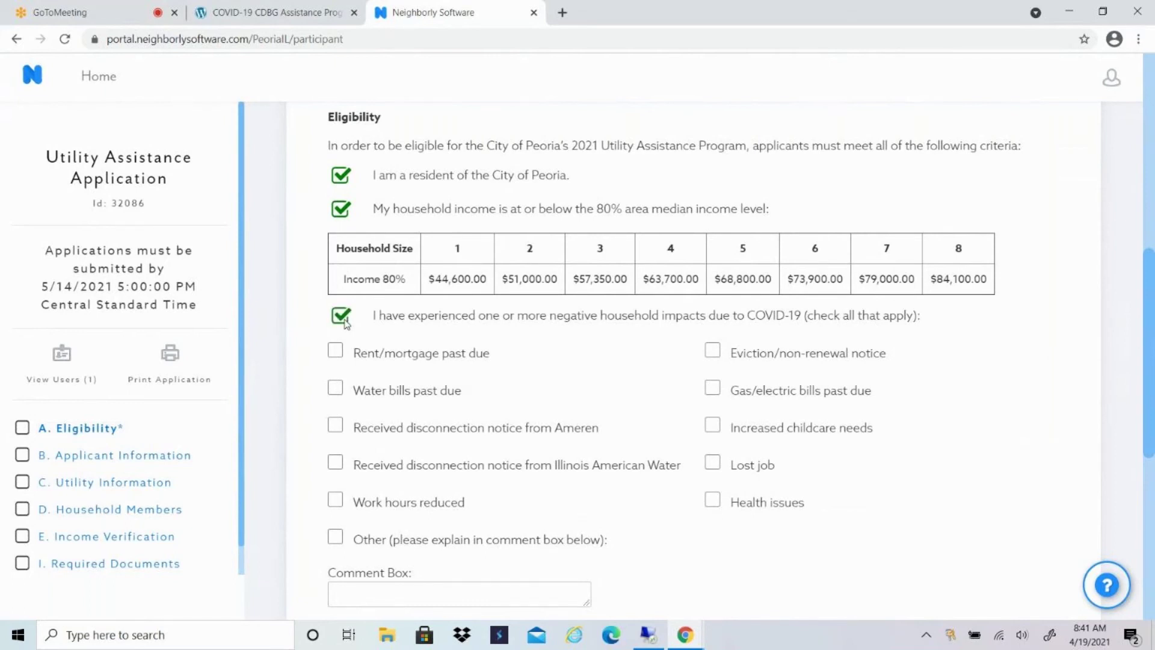
pyautogui.click(338, 503)
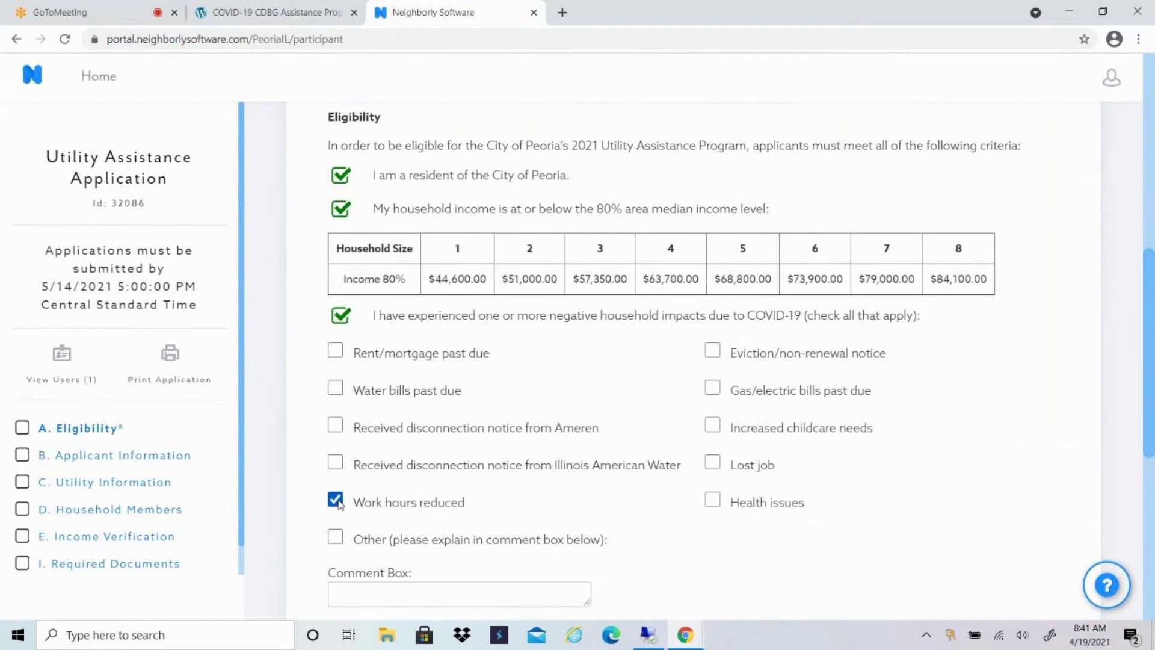
pyautogui.click(336, 388)
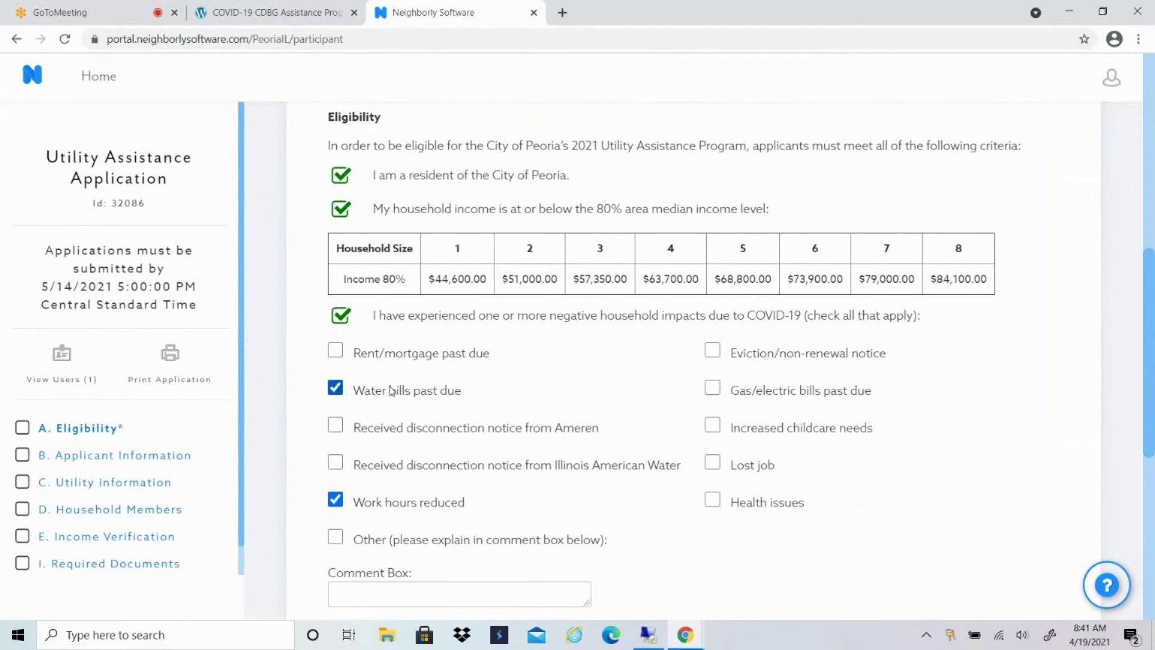
pyautogui.click(715, 428)
pyautogui.scroll(-2, 546, 423)
pyautogui.scroll(-2, 546, 423)
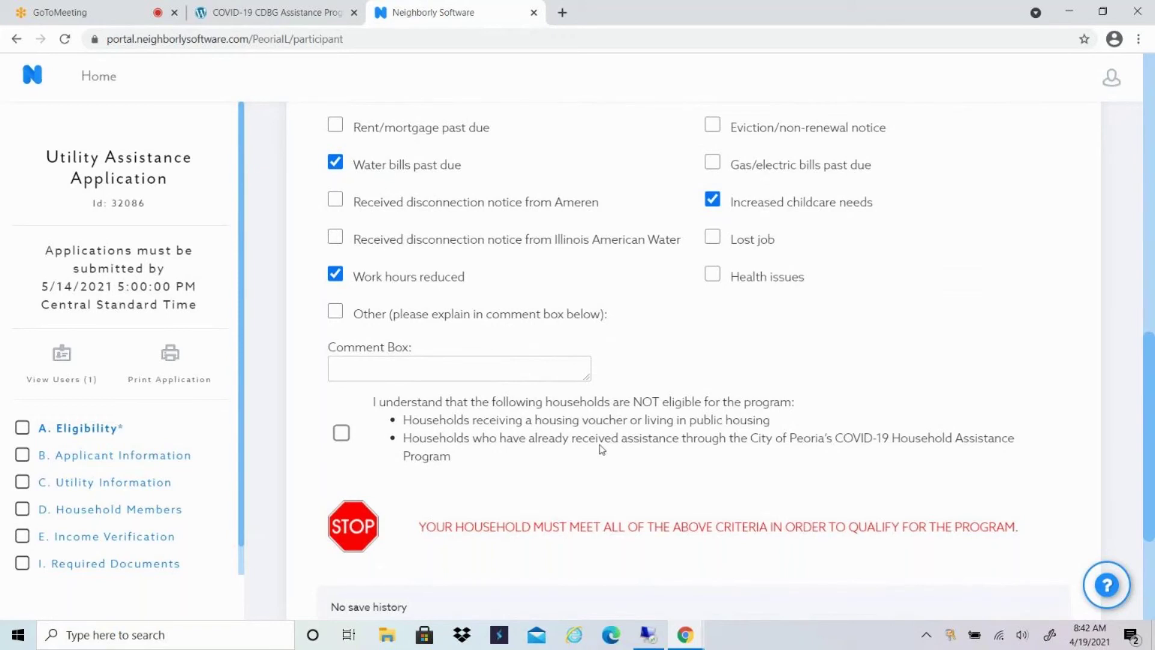
# Acknowledge which households are not eligible and complete the Eligibility section.
pyautogui.click(342, 433)
pyautogui.scroll(-1, 609, 427)
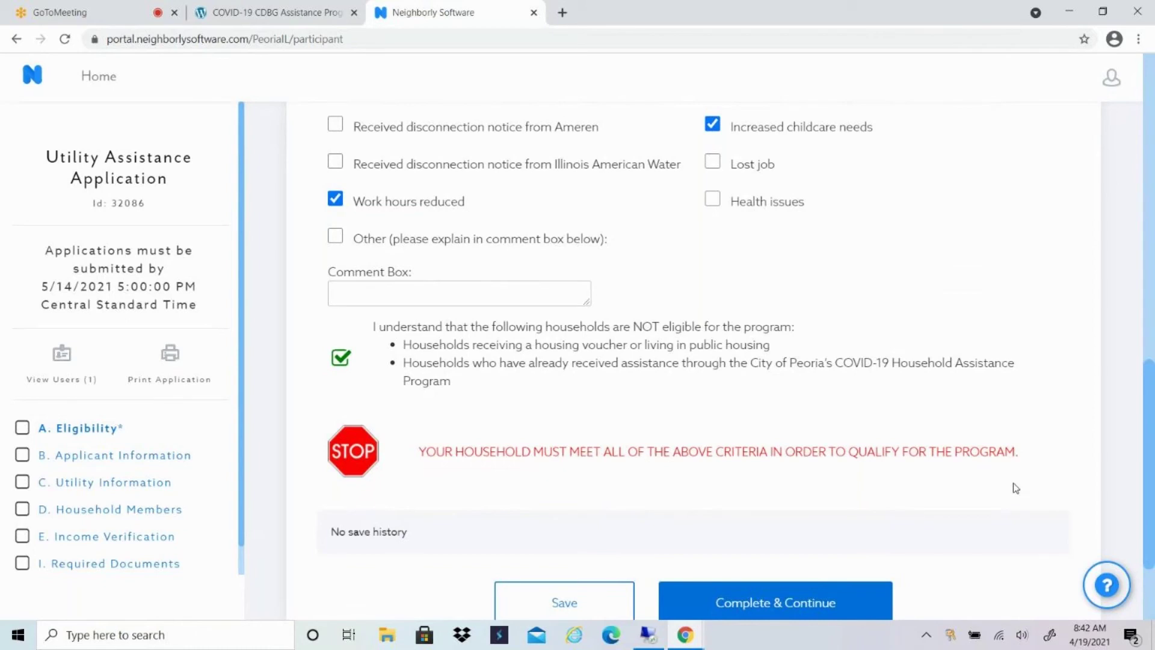
pyautogui.scroll(-2, 1014, 483)
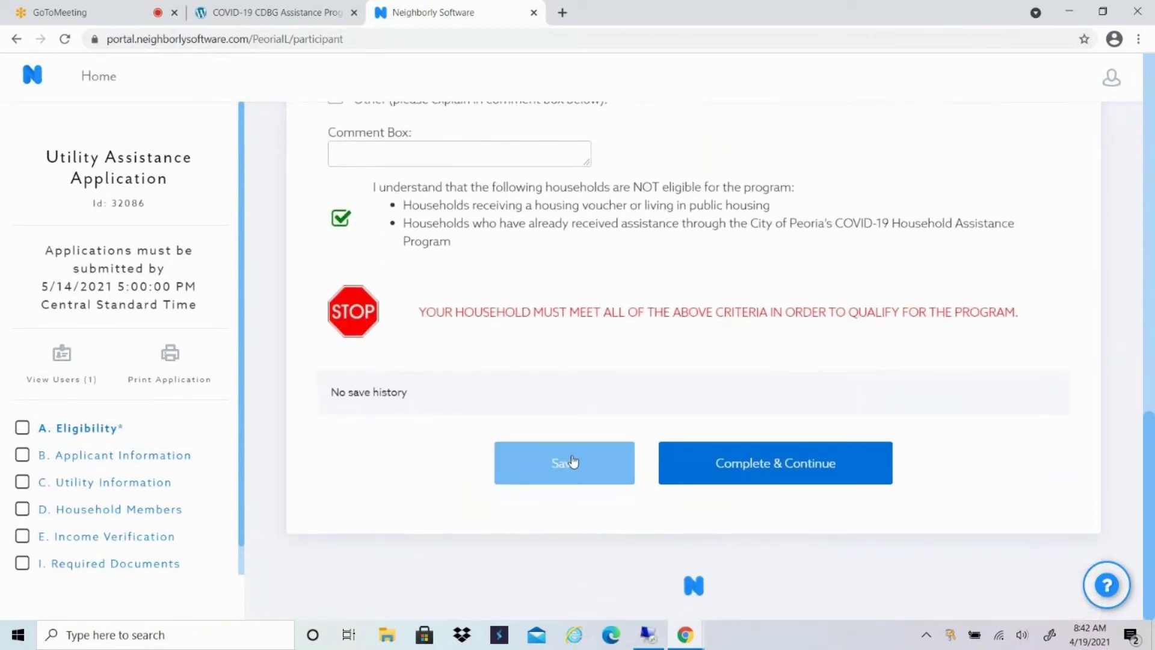
pyautogui.click(785, 463)
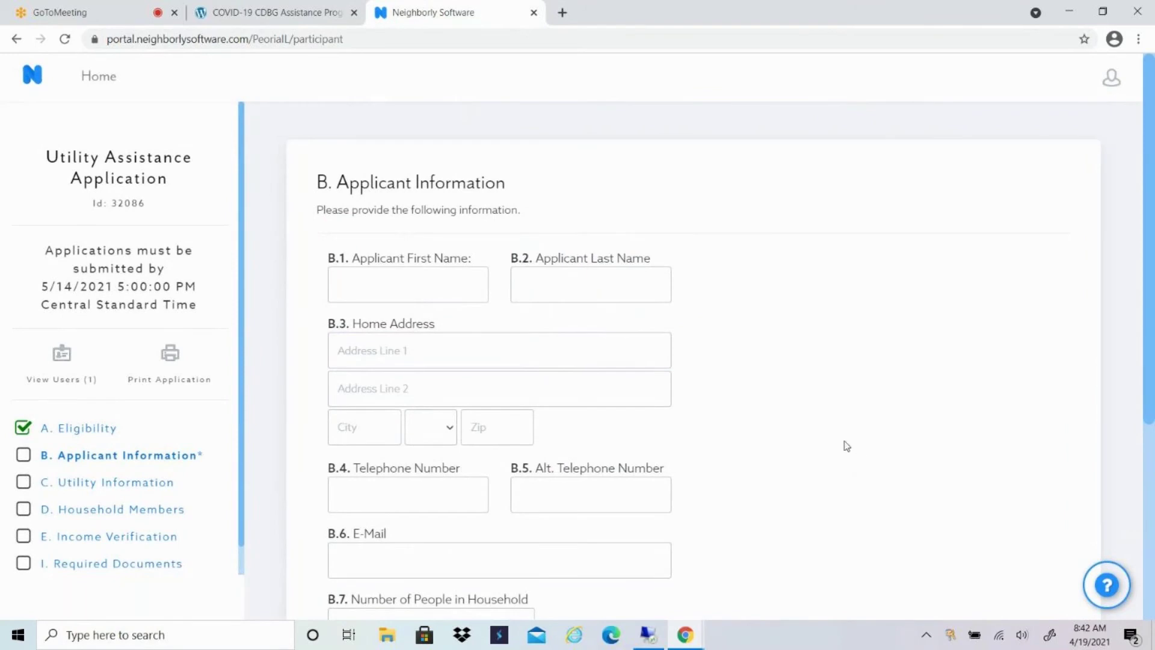
pyautogui.scroll(-1, 889, 404)
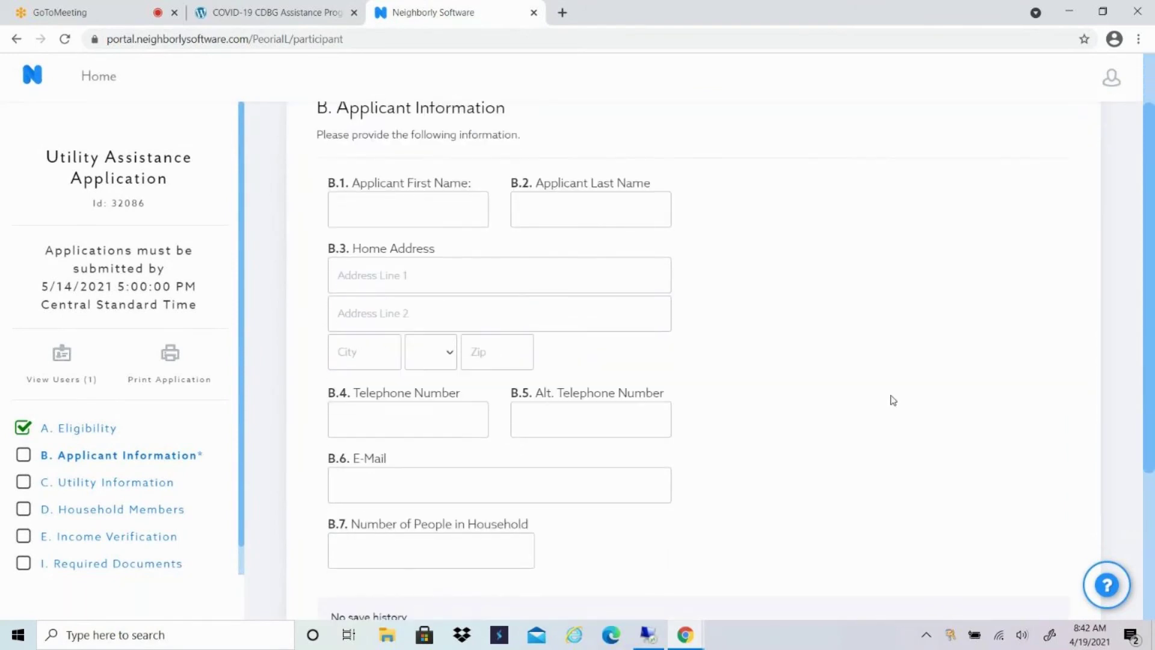
pyautogui.scroll(-1, 895, 391)
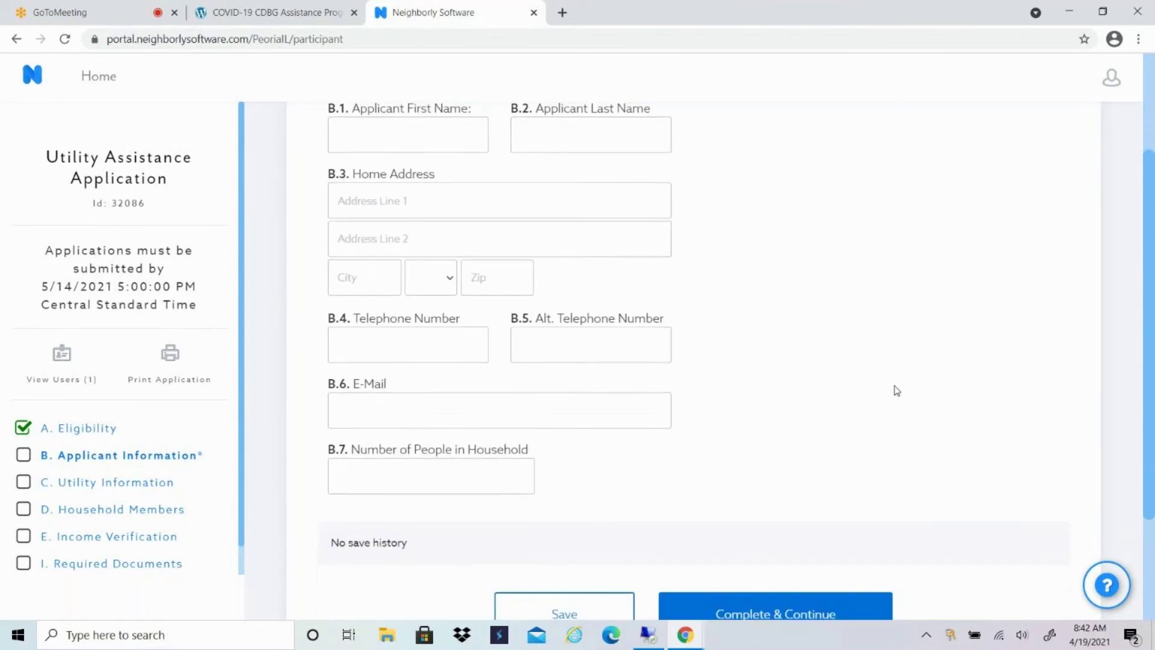
pyautogui.click(369, 344)
pyautogui.click(394, 400)
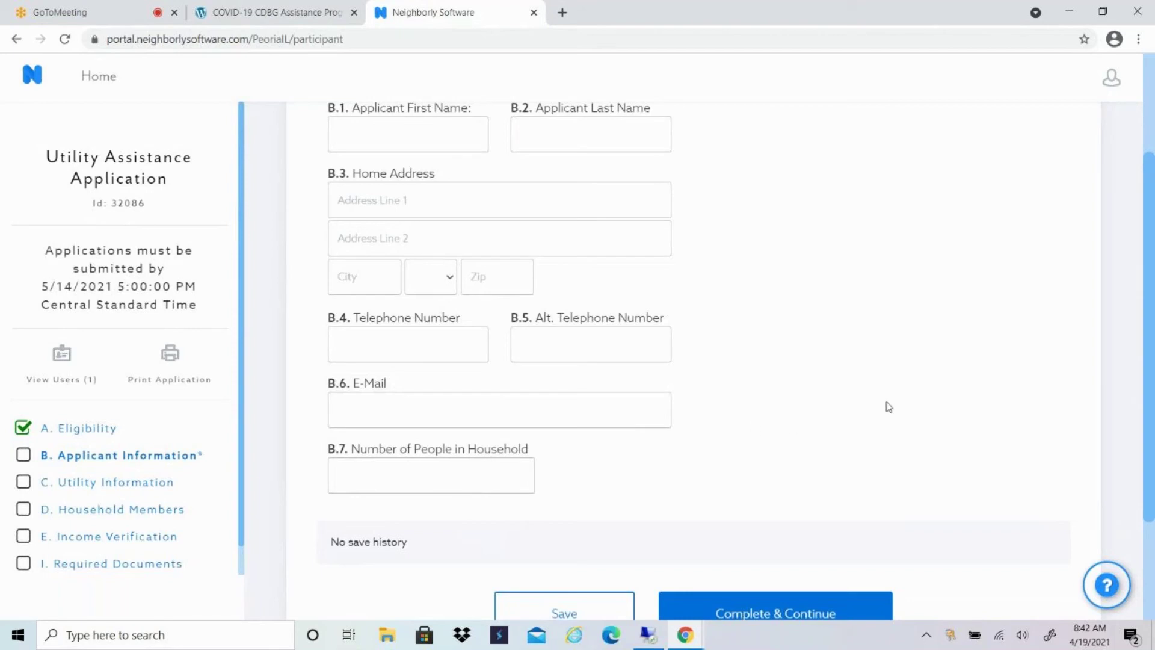
pyautogui.scroll(-1, 939, 370)
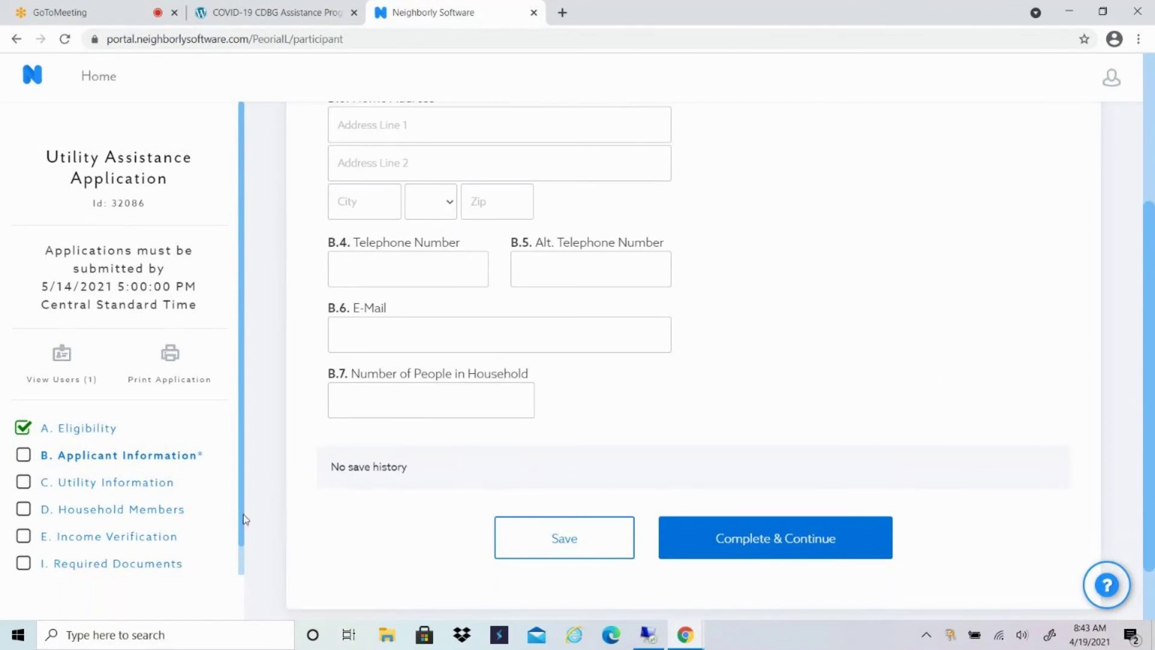
# In Utility Information, answer C.1 home status as Rent after briefly previewing the Own option.
pyautogui.click(160, 485)
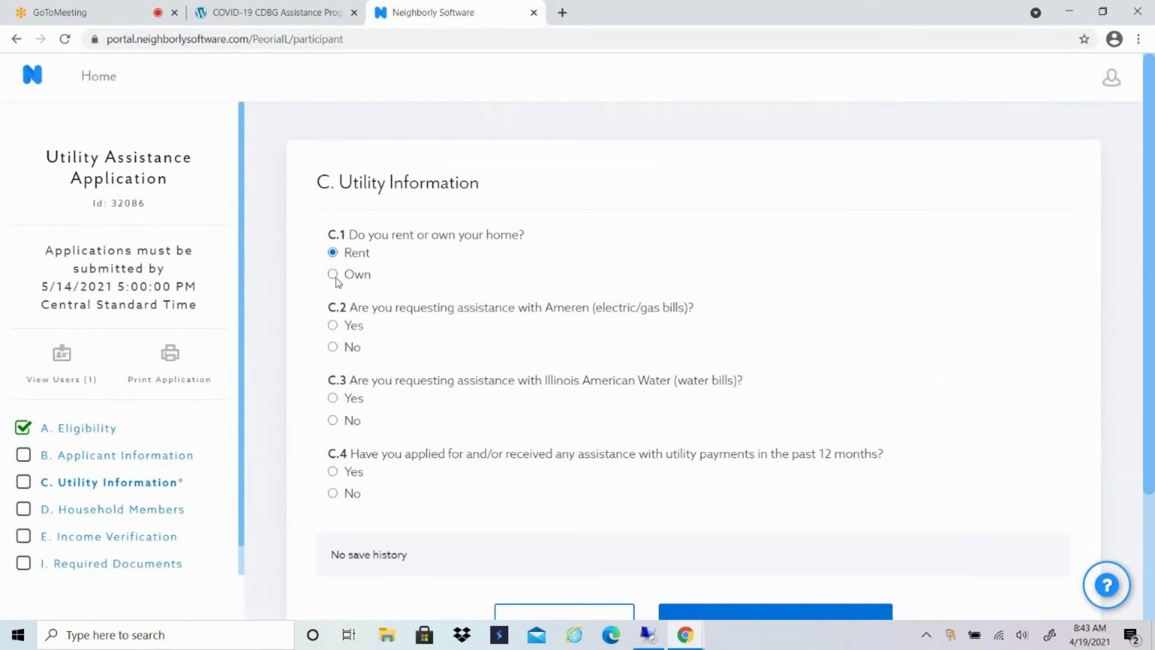
pyautogui.click(334, 275)
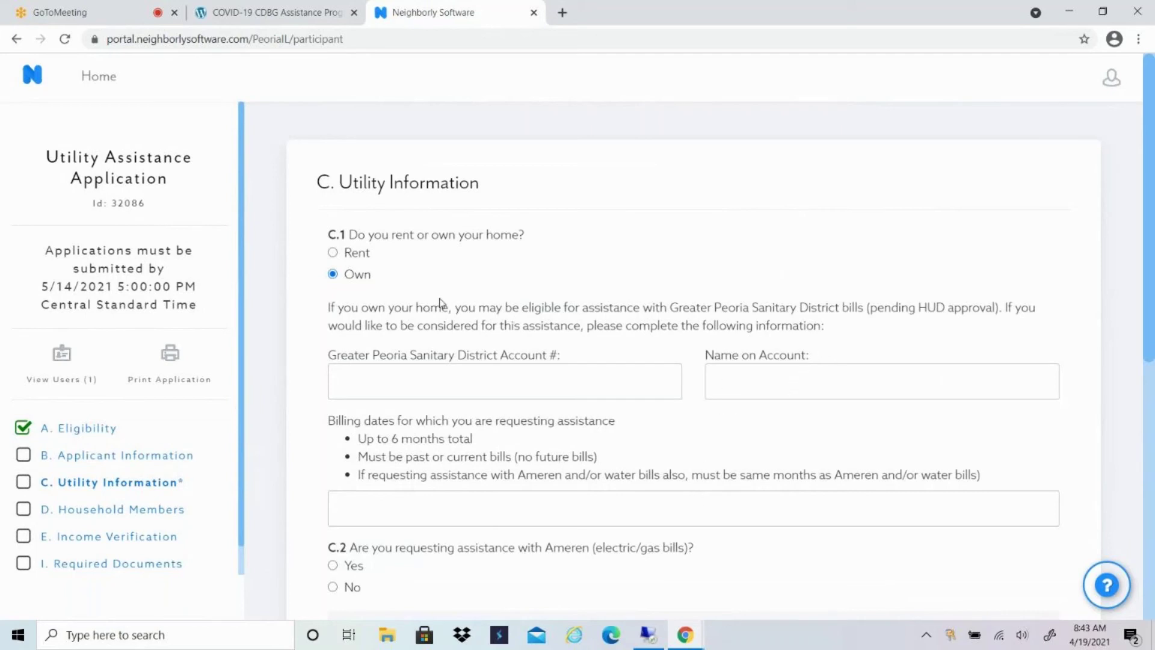
pyautogui.click(333, 253)
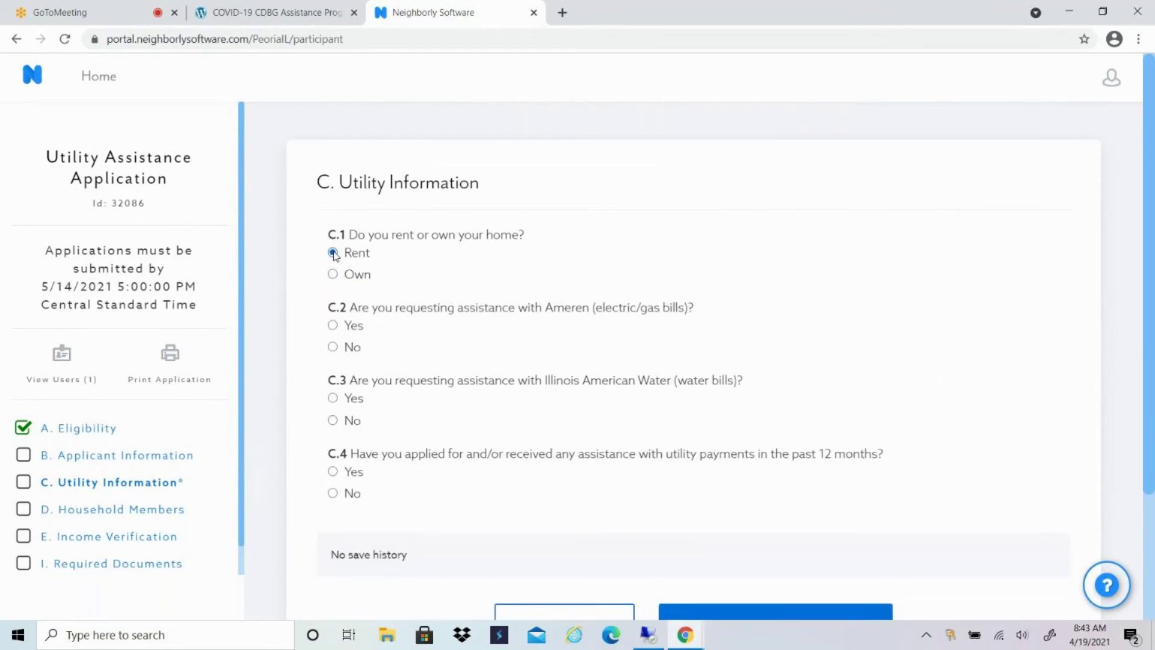
pyautogui.scroll(-1, 572, 329)
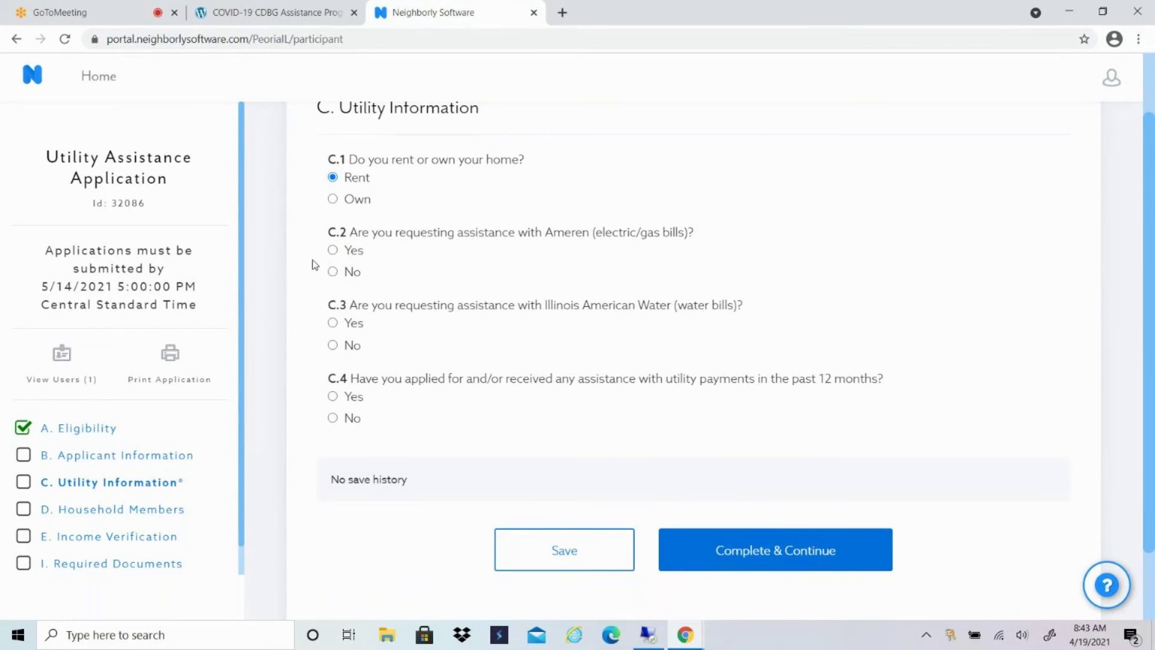
# Answer Yes to C.2 Ameren electric/gas assistance and move past the Ameren account fields.
pyautogui.click(333, 250)
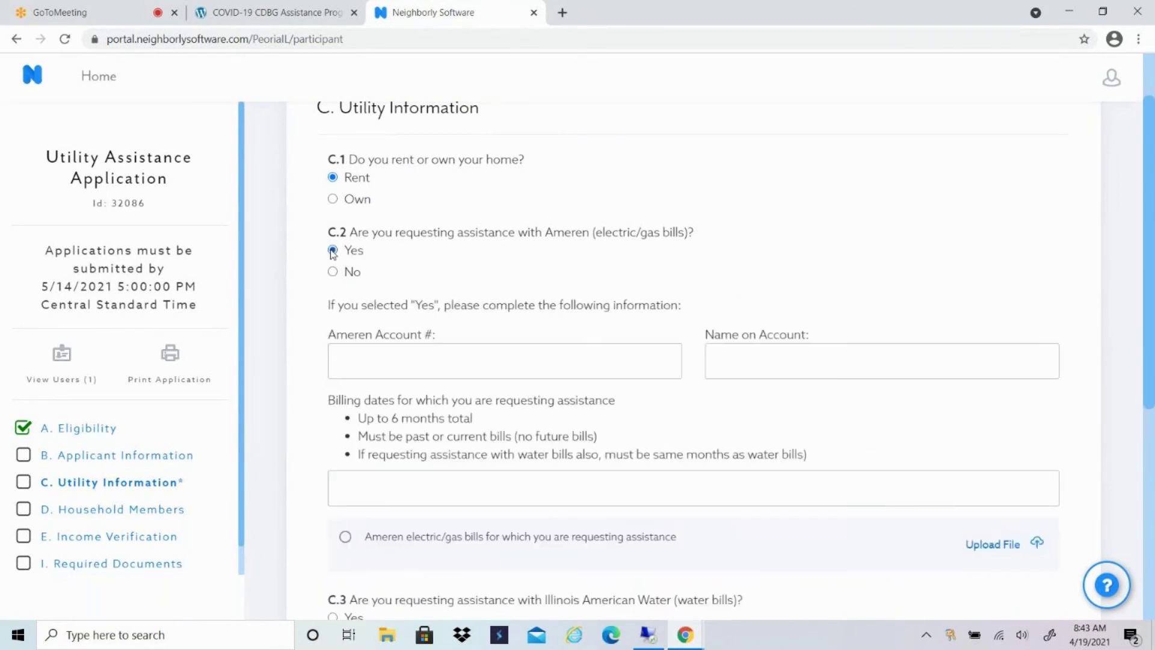
pyautogui.scroll(-1, 310, 227)
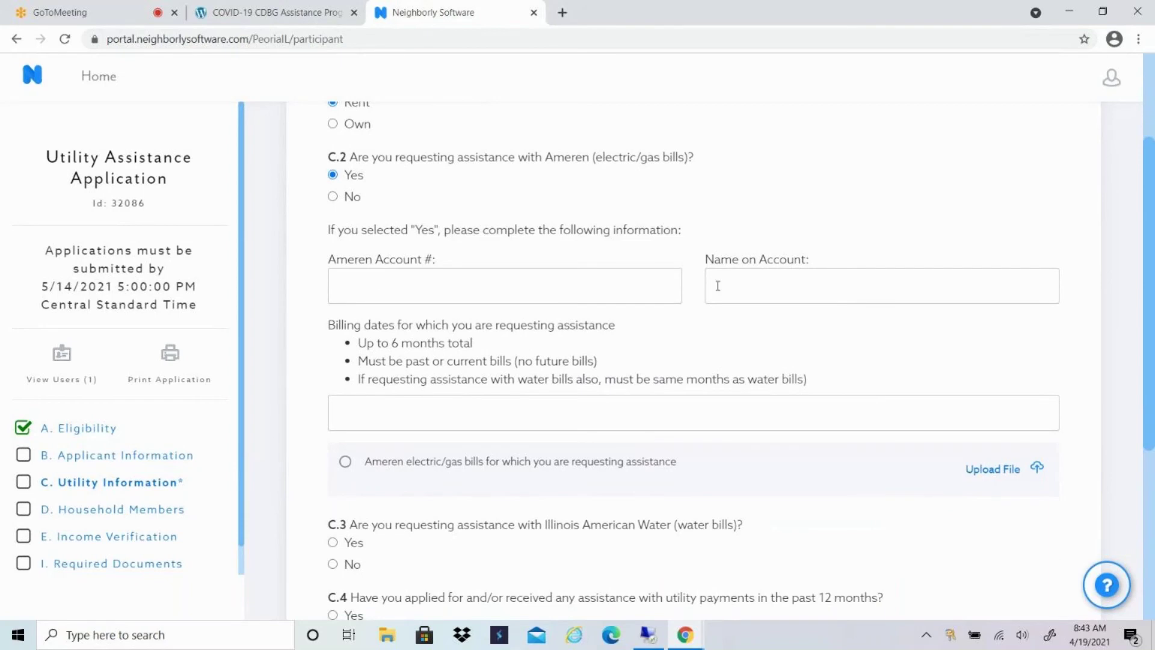
pyautogui.scroll(-1, 713, 289)
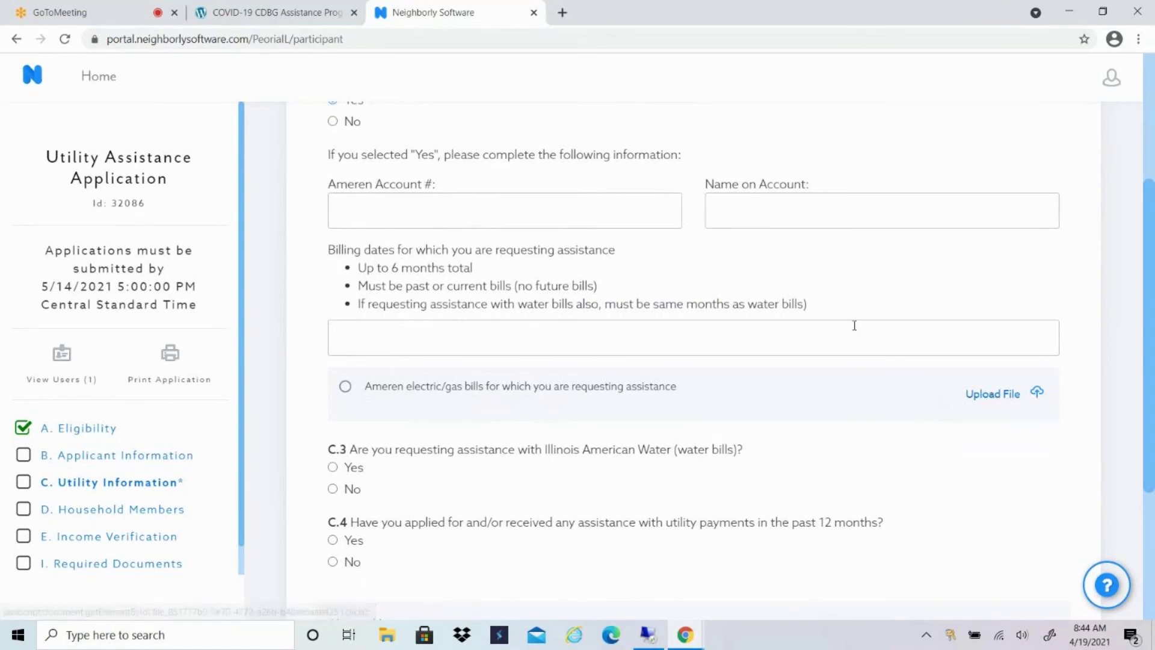
pyautogui.scroll(-4, 342, 326)
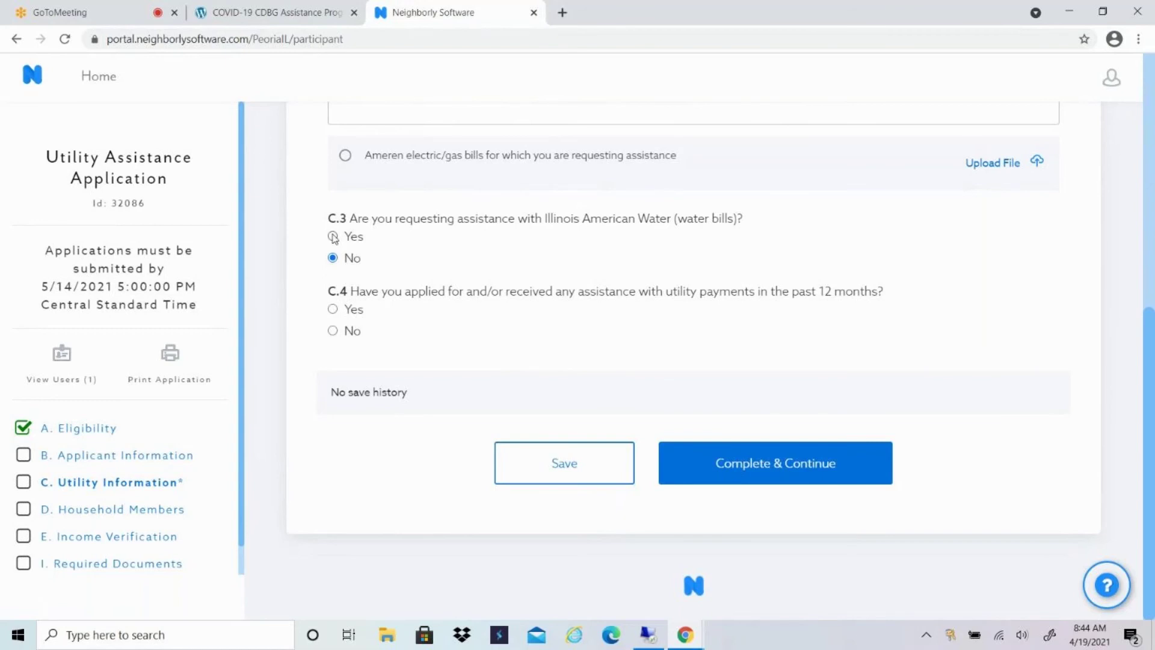
# Answer Yes to C.3 Illinois American Water assistance and move down to question C.4.
pyautogui.click(333, 237)
pyautogui.scroll(-3, 394, 331)
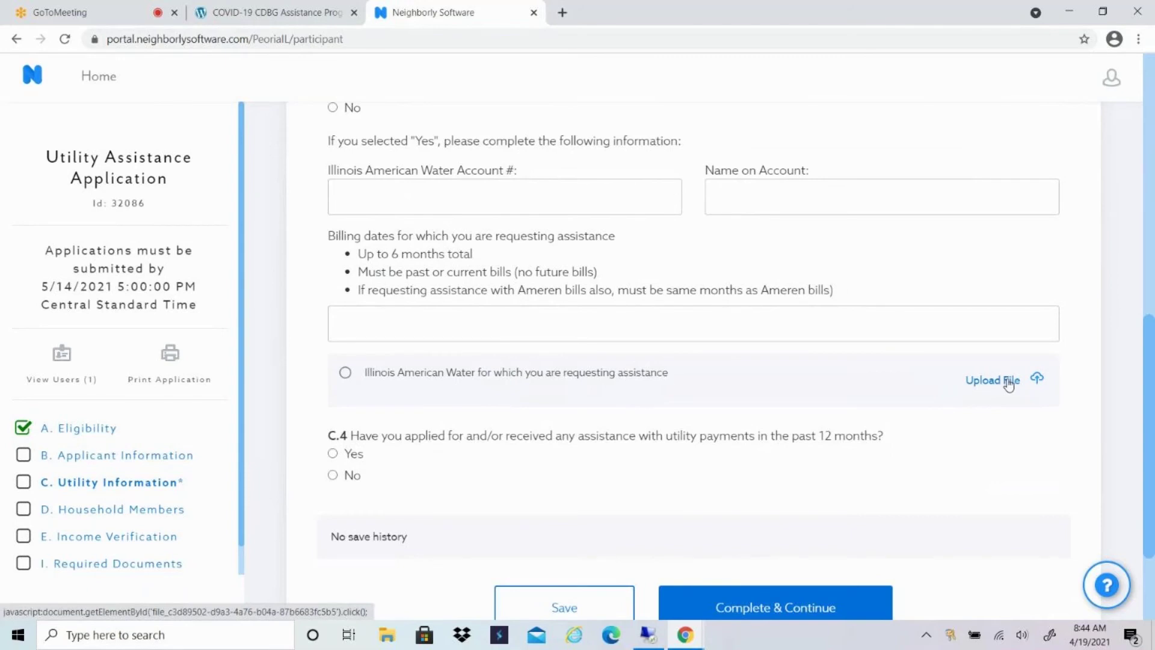
pyautogui.scroll(-3, 1010, 384)
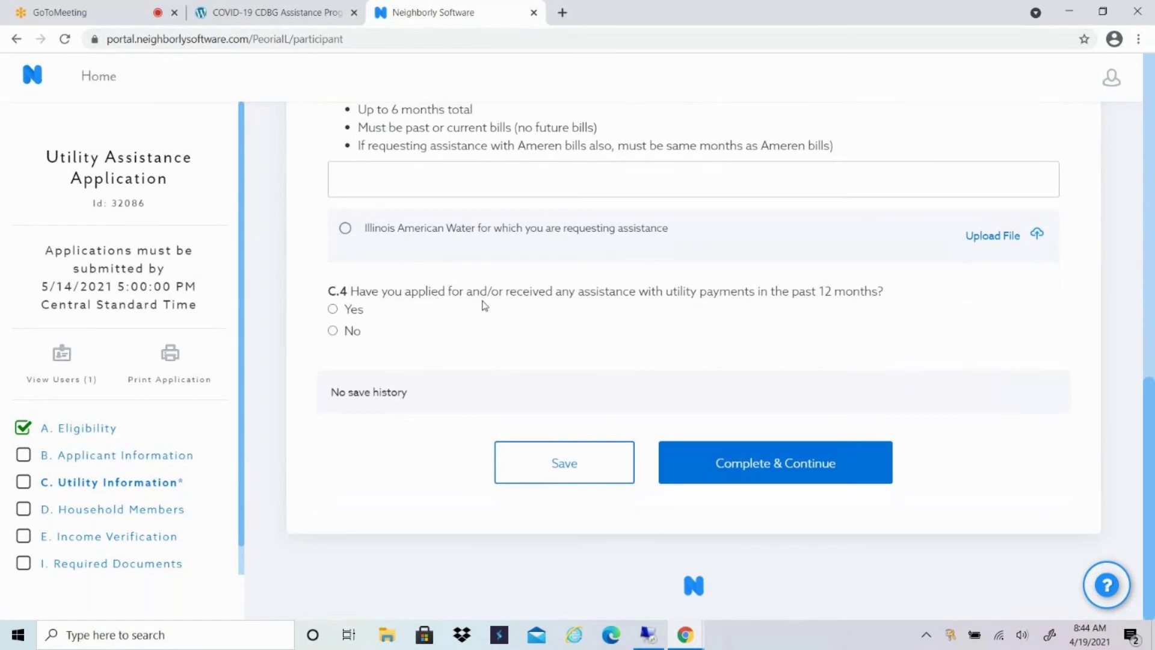
# Answer Yes to C.4 and add a first past-assistance row, keeping its Pending and Ameren defaults.
pyautogui.click(333, 310)
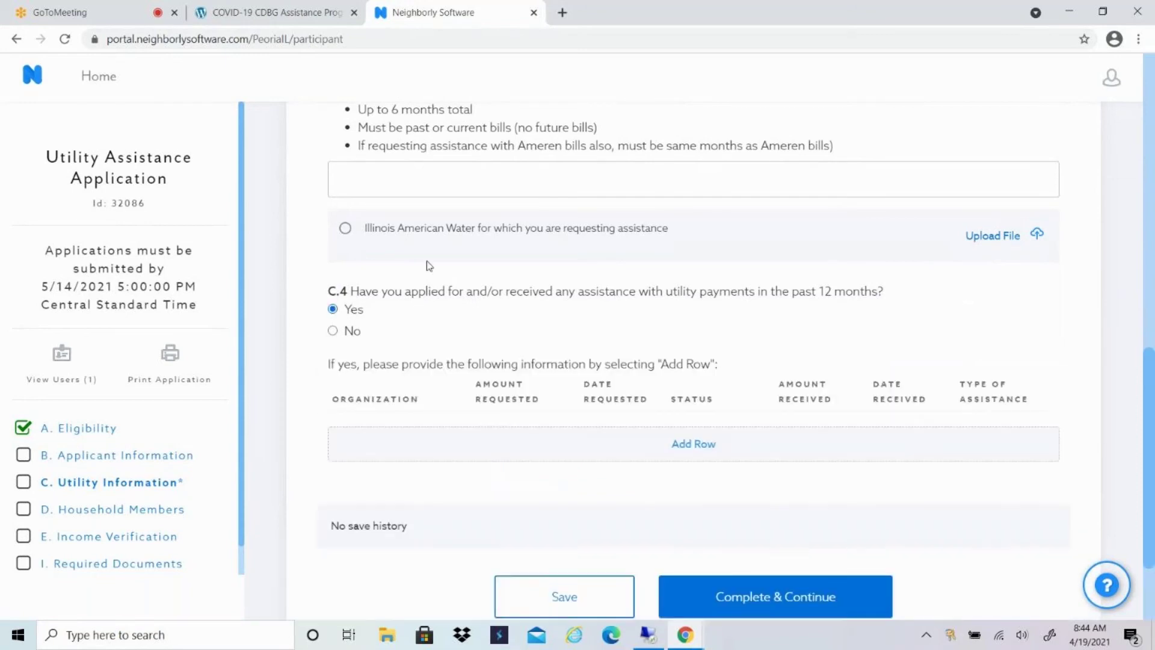
pyautogui.scroll(-2, 428, 264)
pyautogui.click(712, 319)
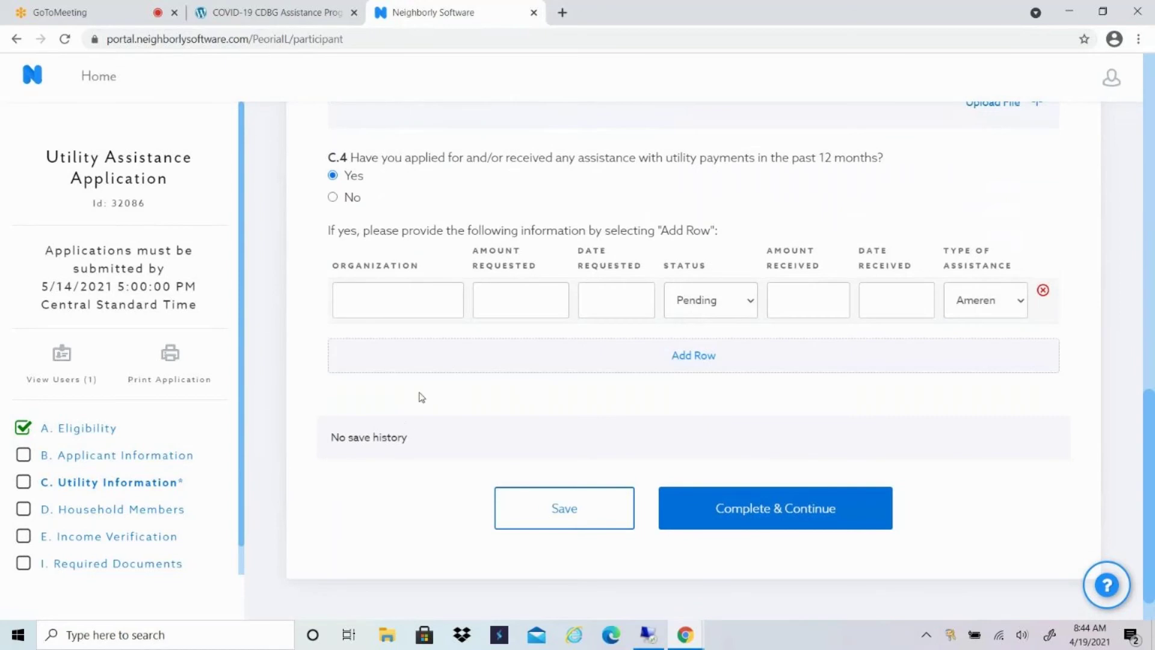
pyautogui.scroll(-1, 446, 367)
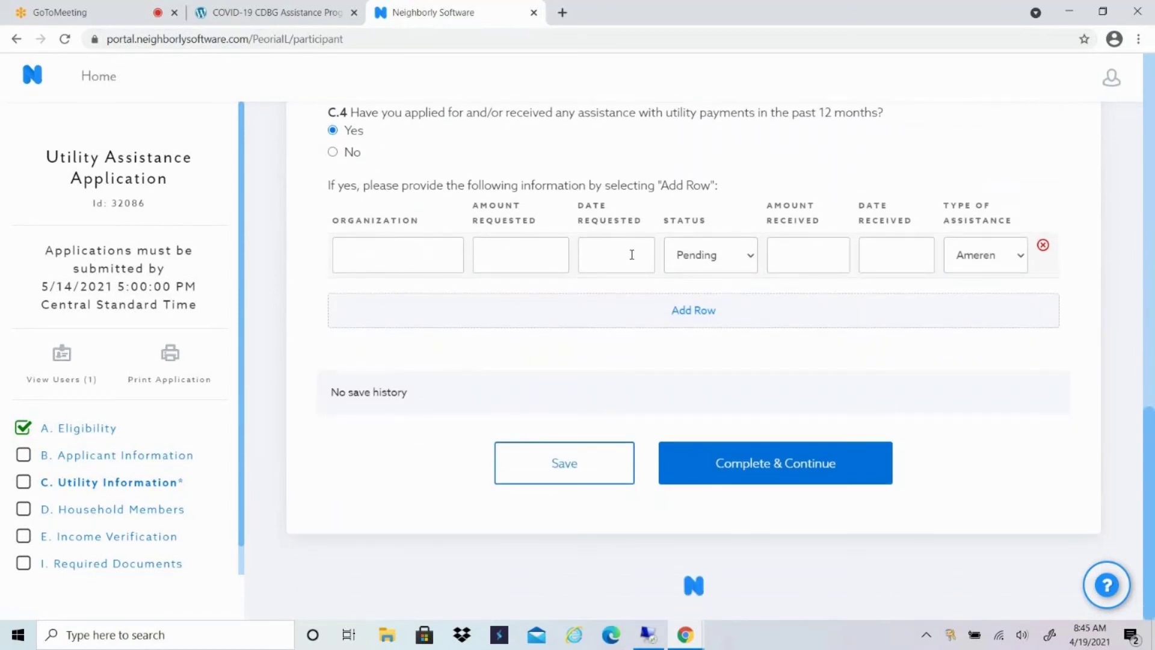
pyautogui.click(750, 260)
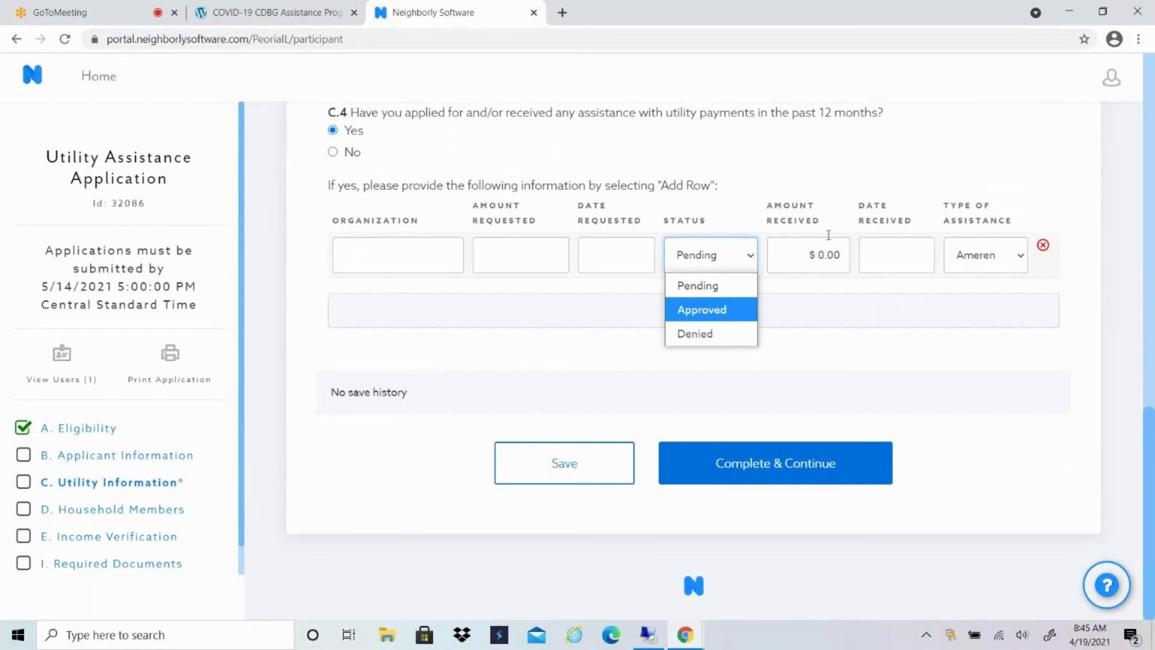
pyautogui.click(821, 254)
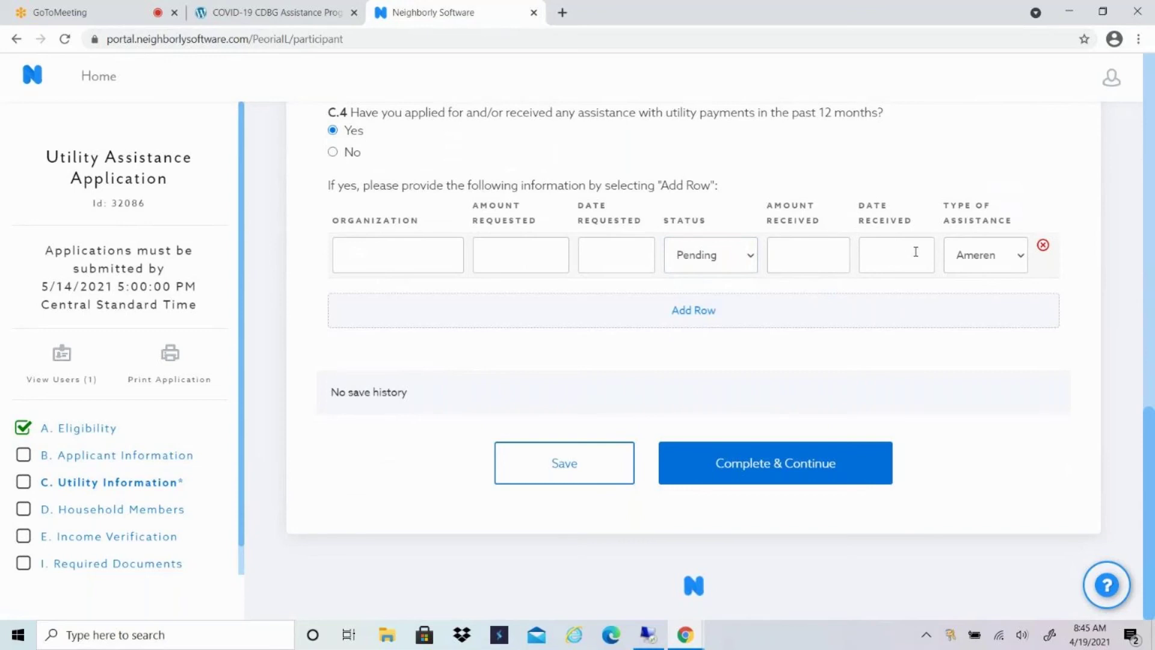
pyautogui.click(1020, 259)
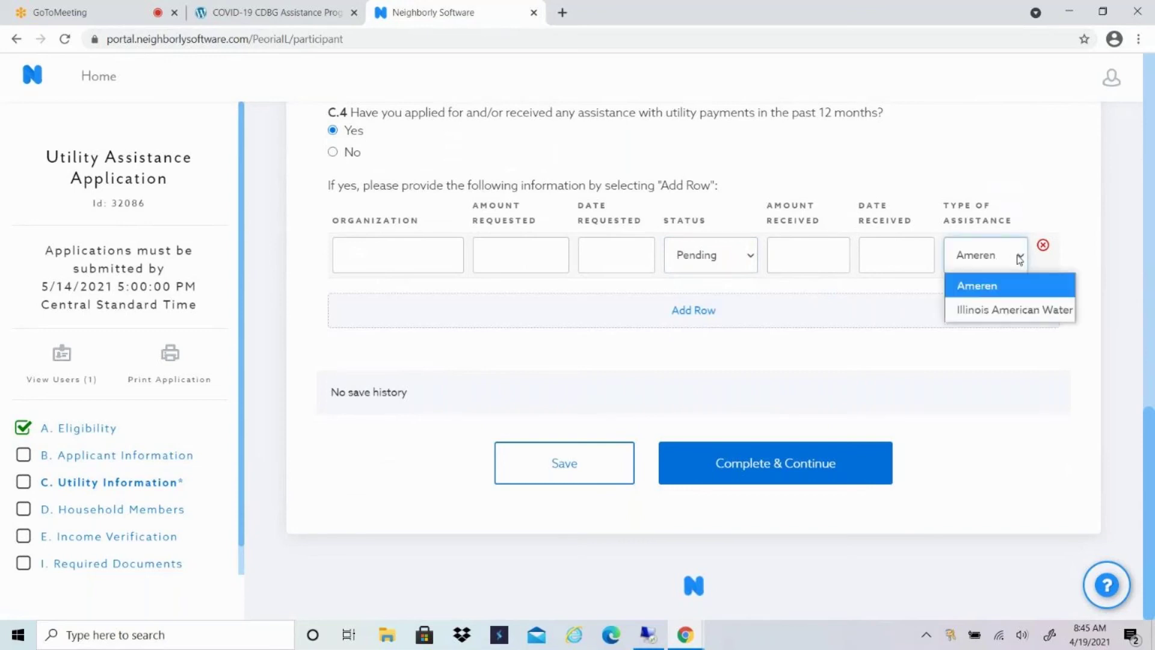
pyautogui.click(1020, 260)
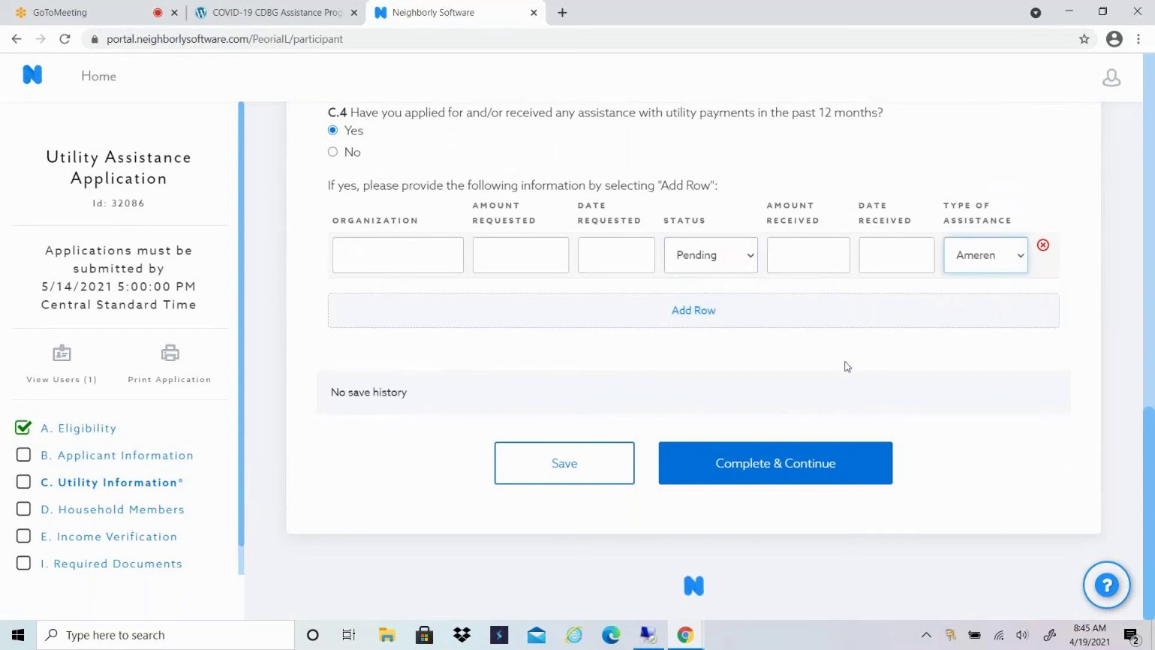
# Add three more past-assistance rows so the table holds four entries.
pyautogui.click(698, 317)
pyautogui.click(697, 359)
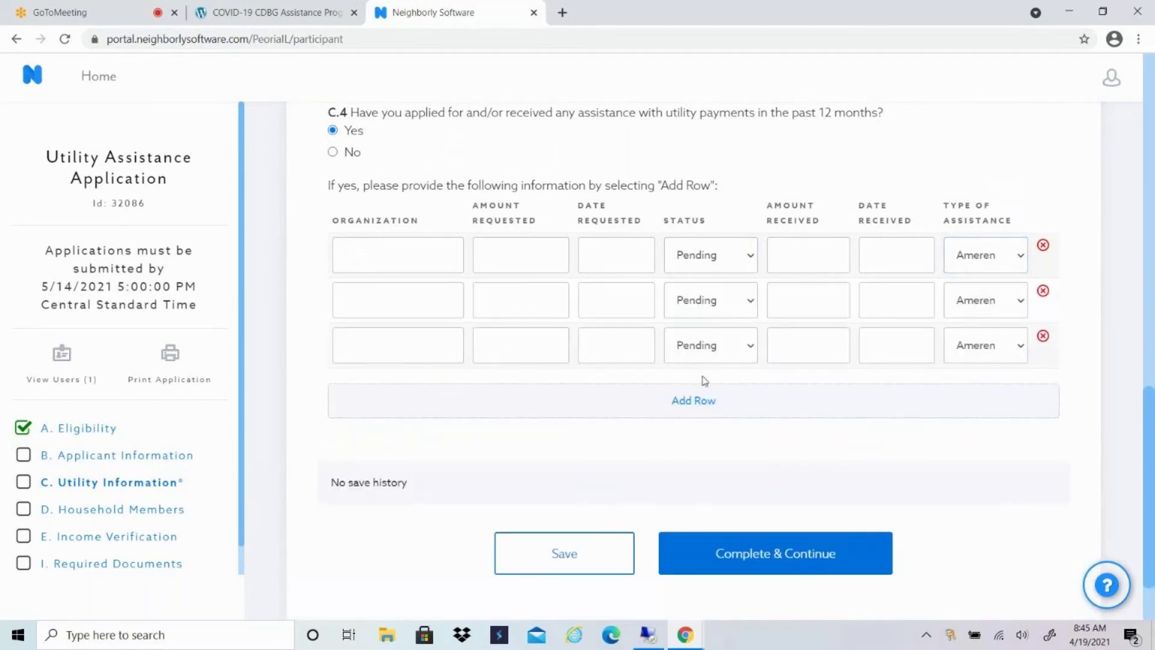
pyautogui.click(701, 405)
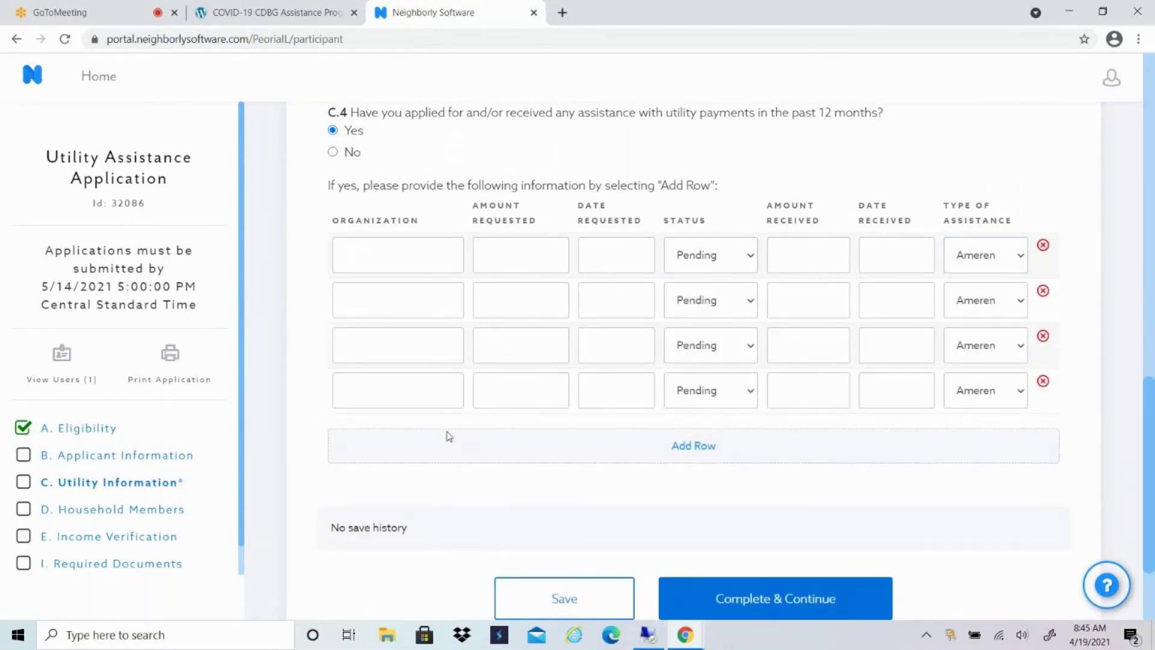
pyautogui.scroll(-3, 445, 433)
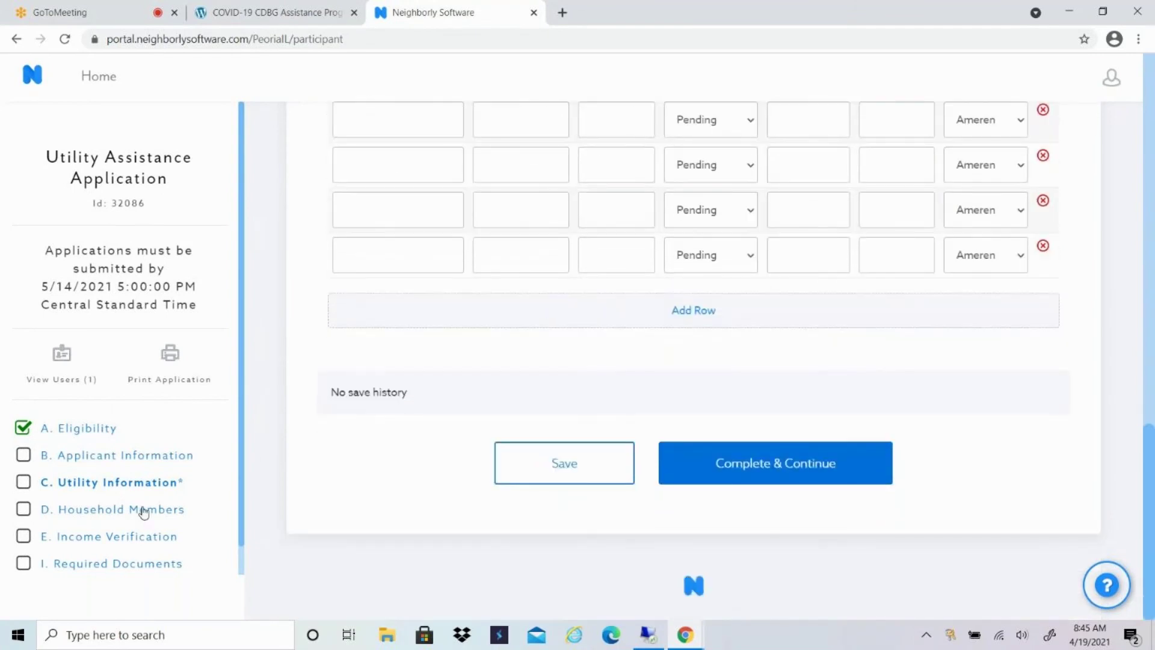
# Switch to the D. Household Members section and discard the unsaved utility-information changes.
pyautogui.click(139, 511)
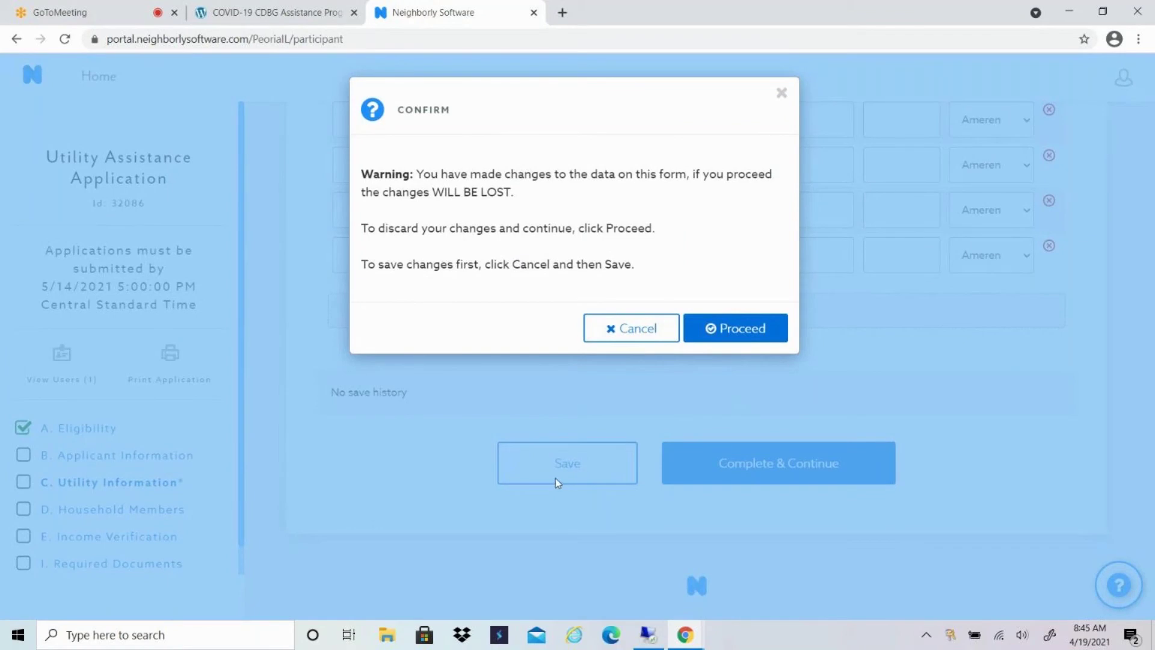
pyautogui.click(739, 331)
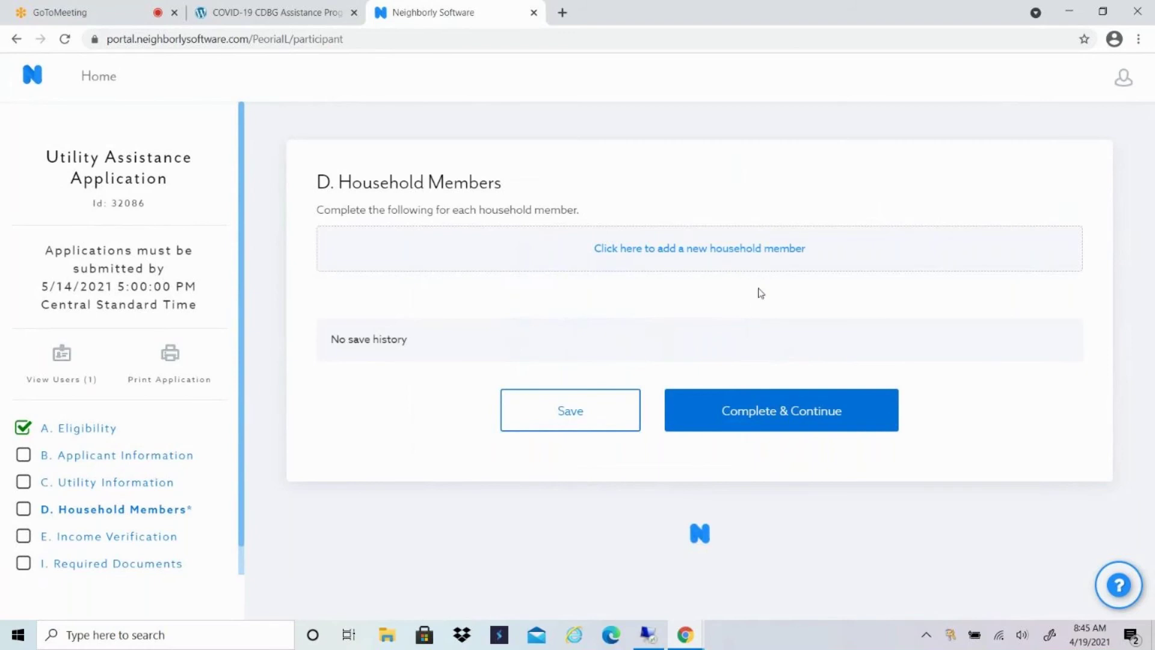
# Add a primary household member entry with the applicant's first and last name.
pyautogui.click(715, 253)
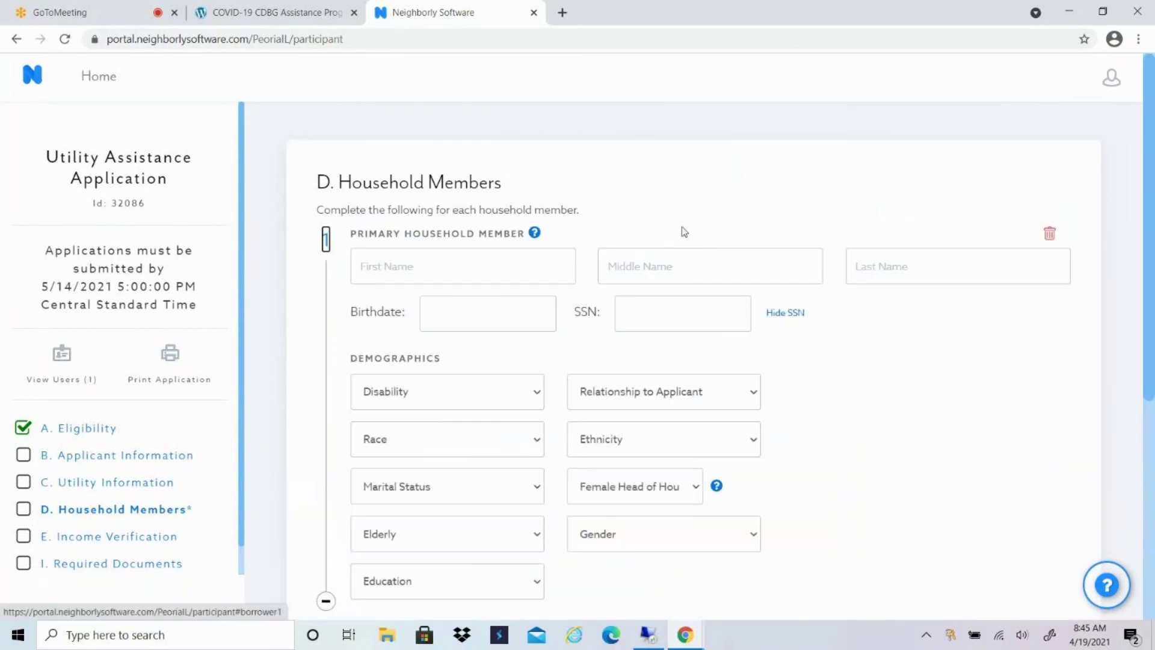
pyautogui.click(385, 266)
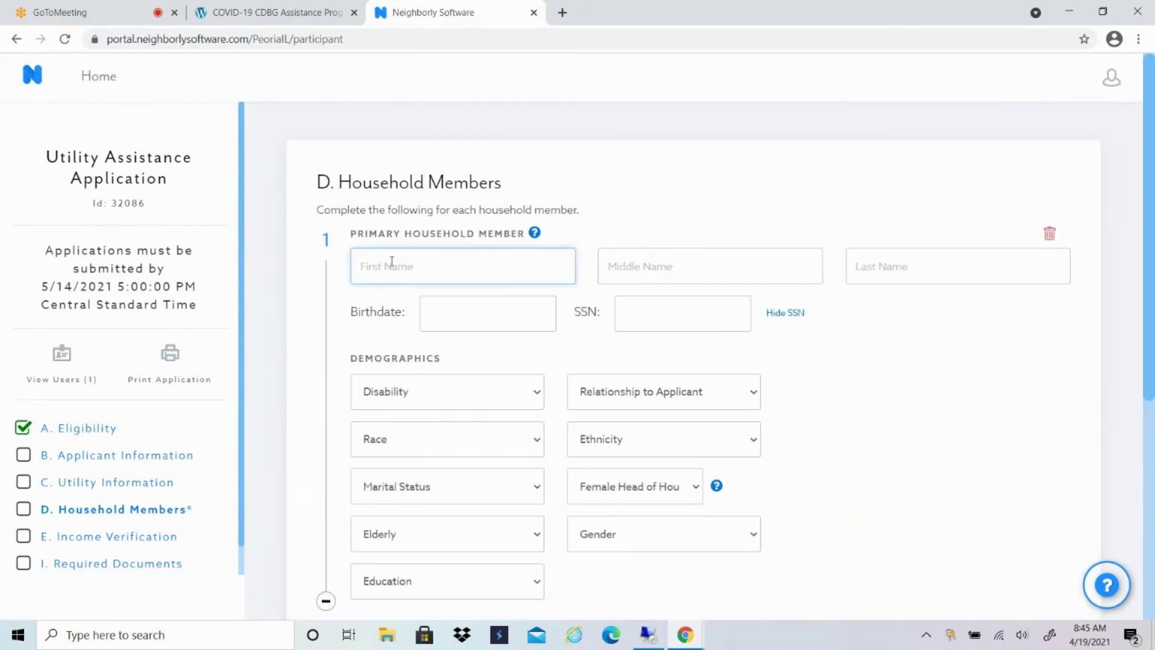
pyautogui.press('Tab')
pyautogui.press('Tab')
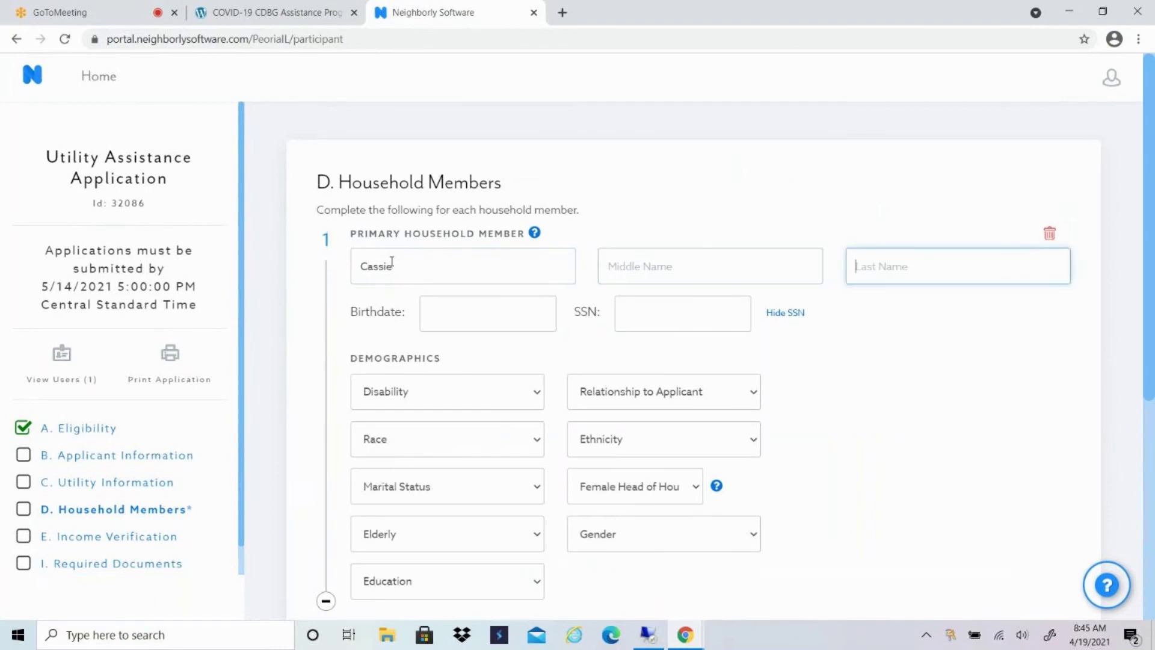
pyautogui.scroll(-1, 683, 307)
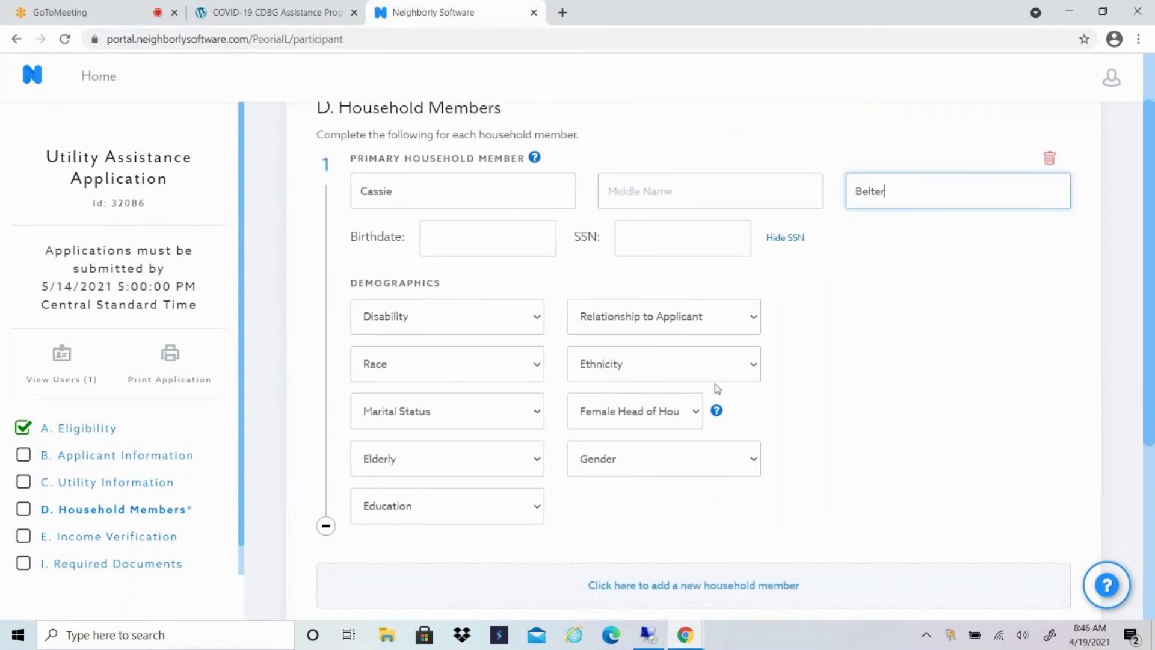
pyautogui.click(326, 528)
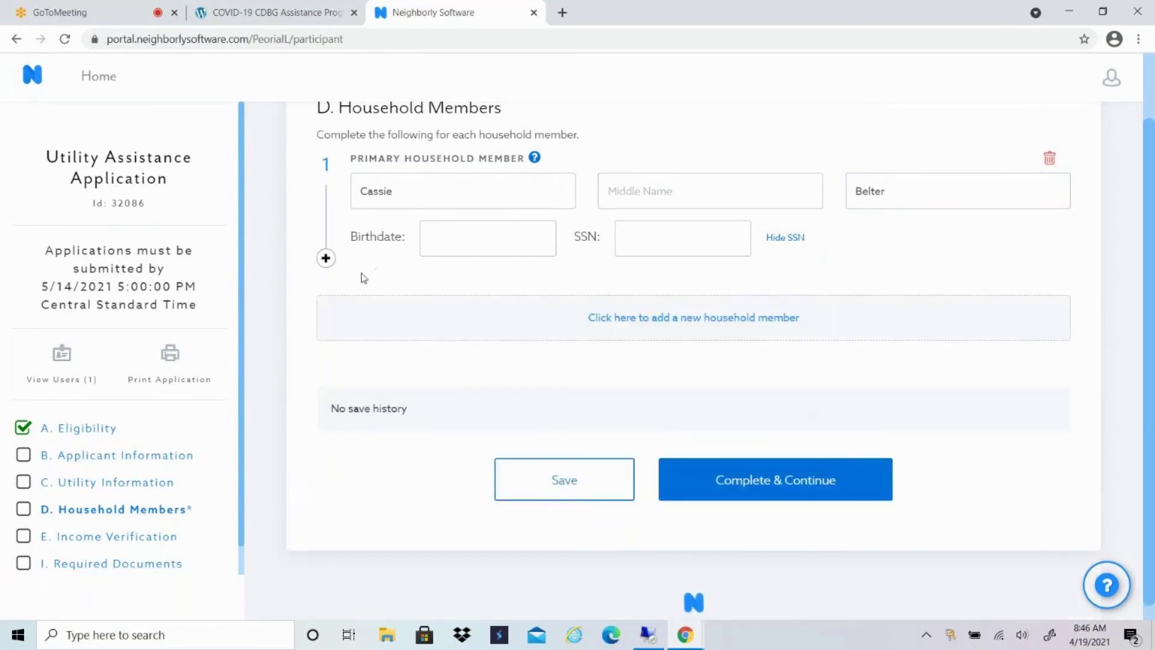
pyautogui.click(327, 260)
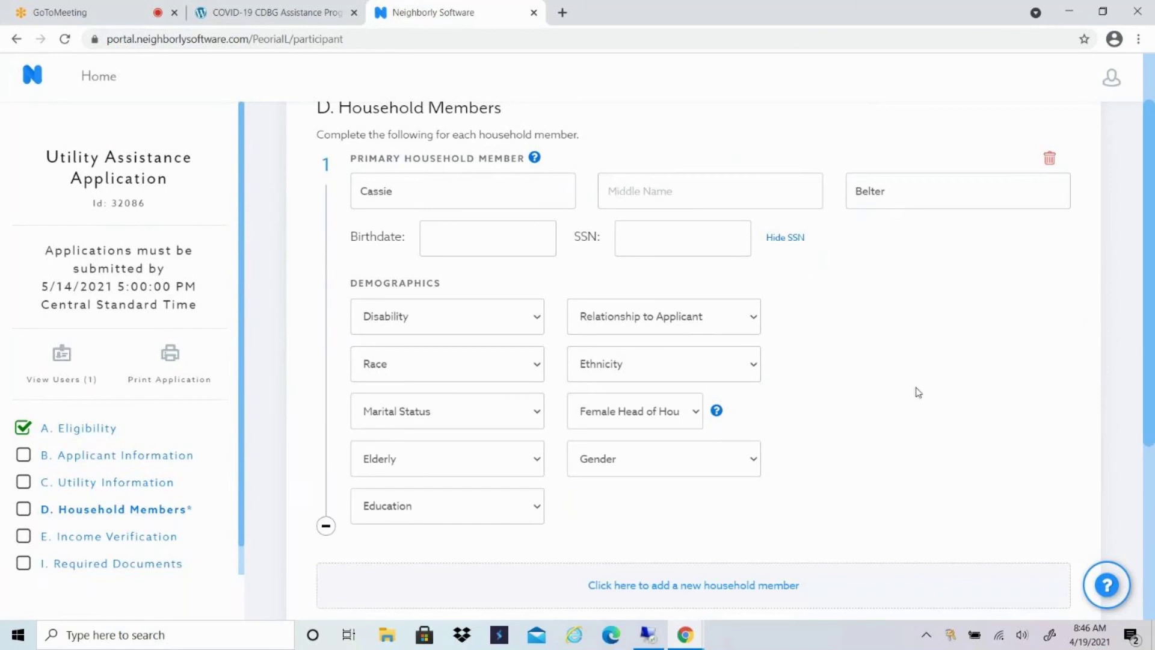
pyautogui.scroll(-4, 920, 392)
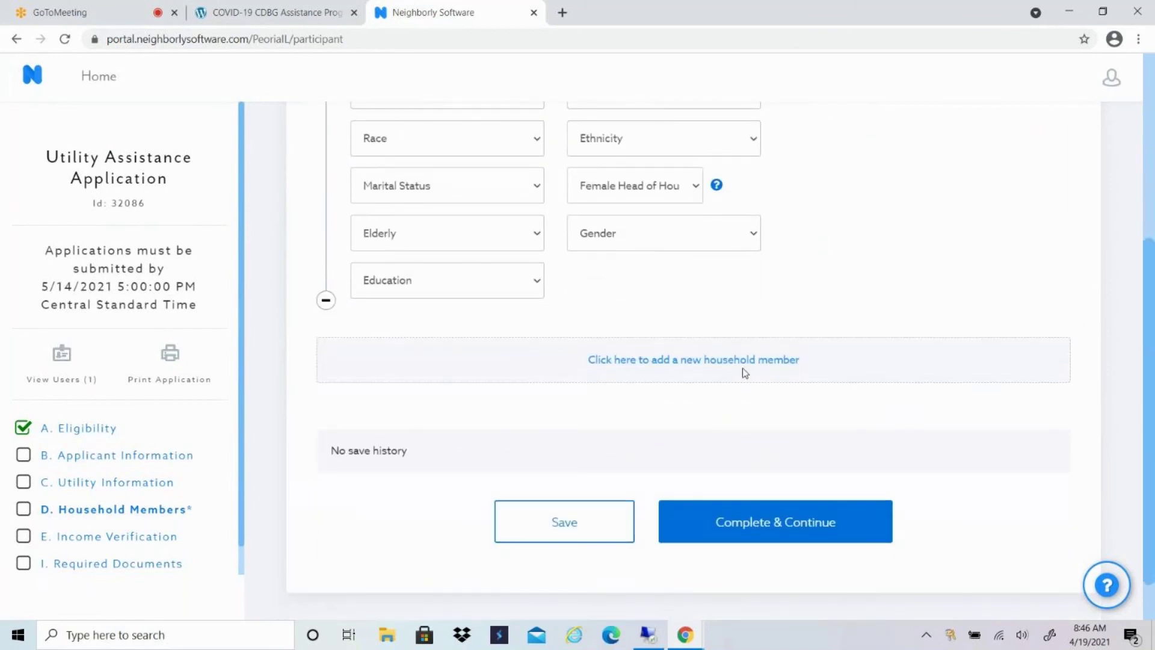
# Add a second and third household member entry and save the Household Members section.
pyautogui.click(702, 361)
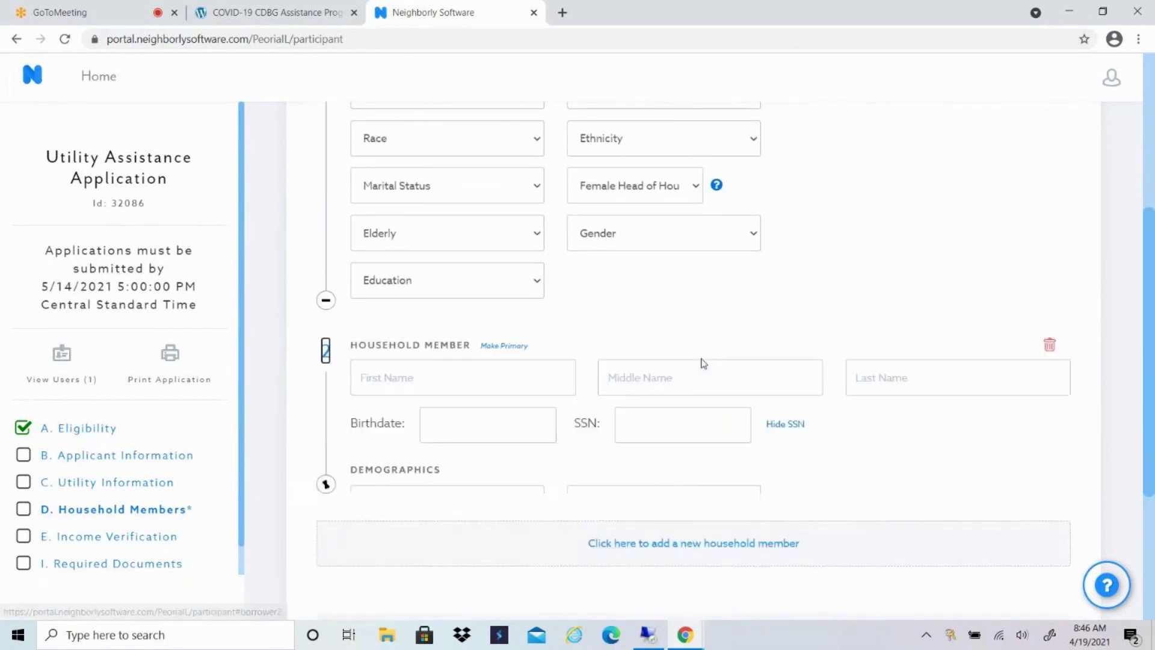
pyautogui.scroll(-6, 798, 267)
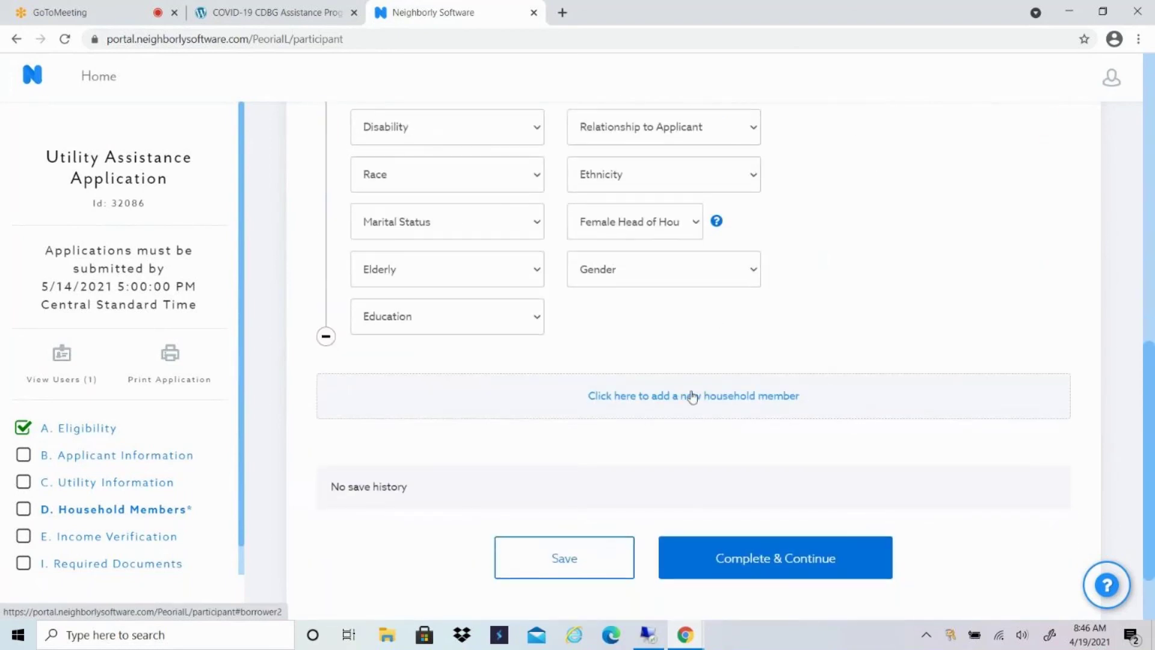
pyautogui.click(692, 397)
pyautogui.scroll(-6, 722, 352)
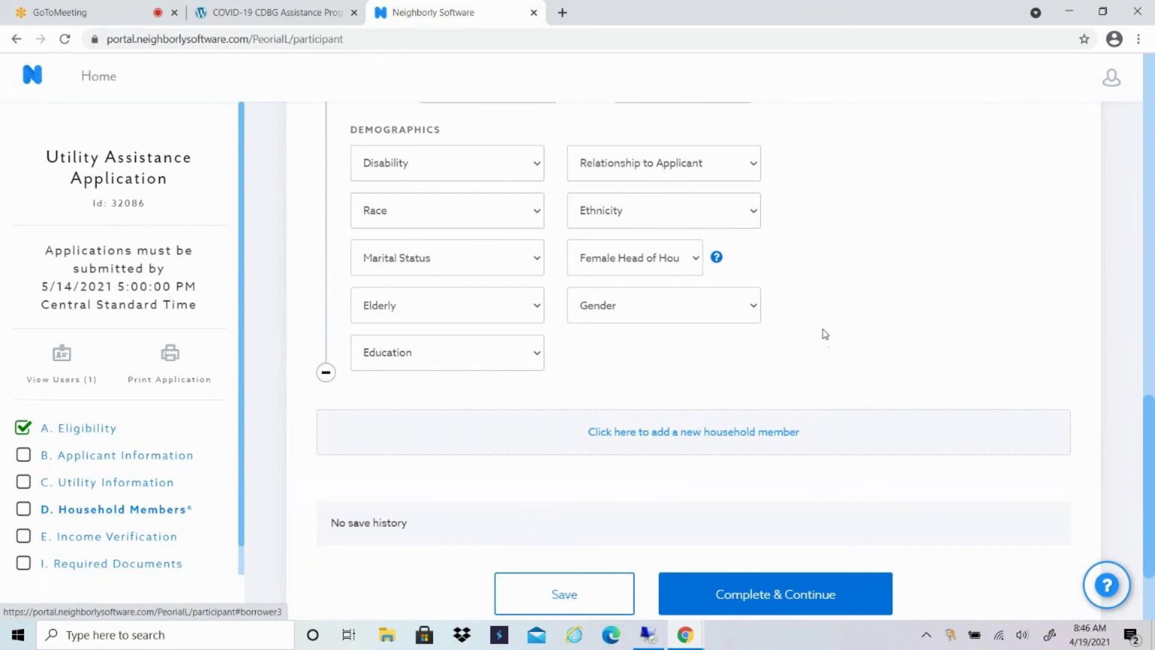
pyautogui.click(572, 596)
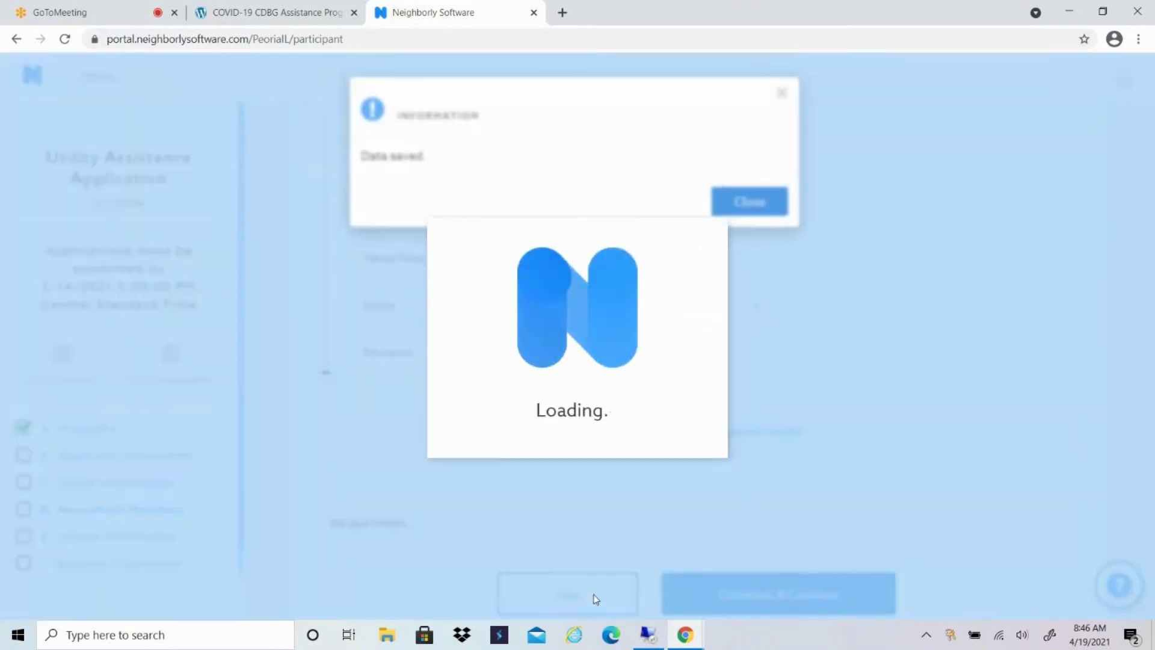
pyautogui.click(751, 202)
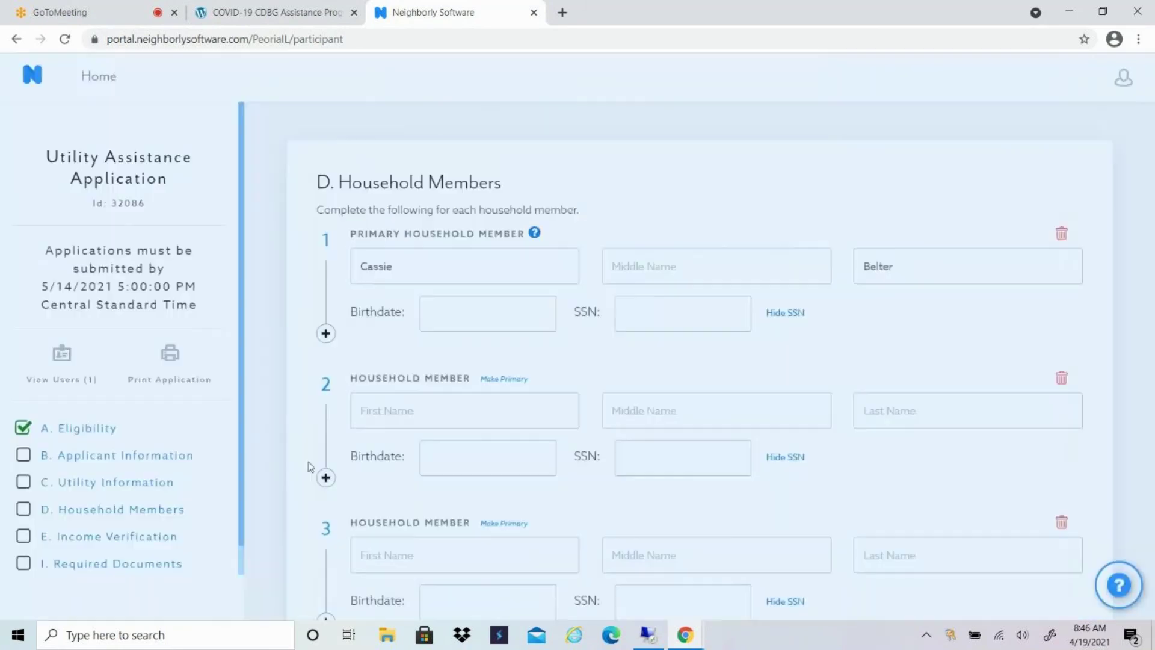
pyautogui.click(149, 542)
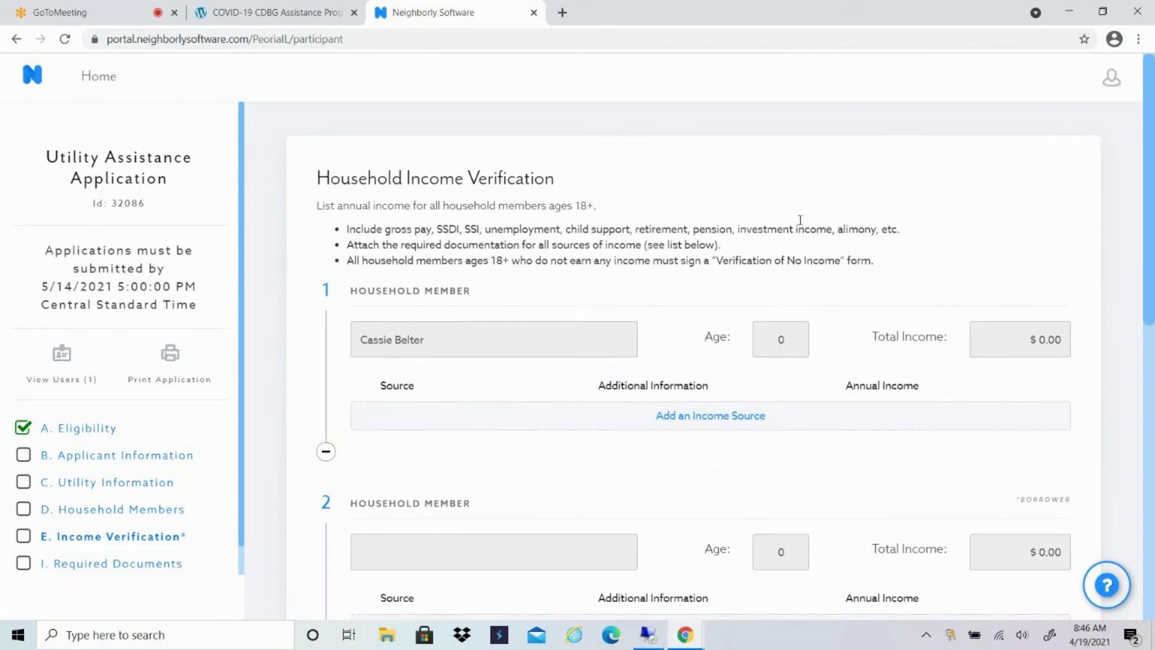
# Scroll through the Income Verification page to review each household member's $0.00 income.
pyautogui.scroll(-3, 800, 228)
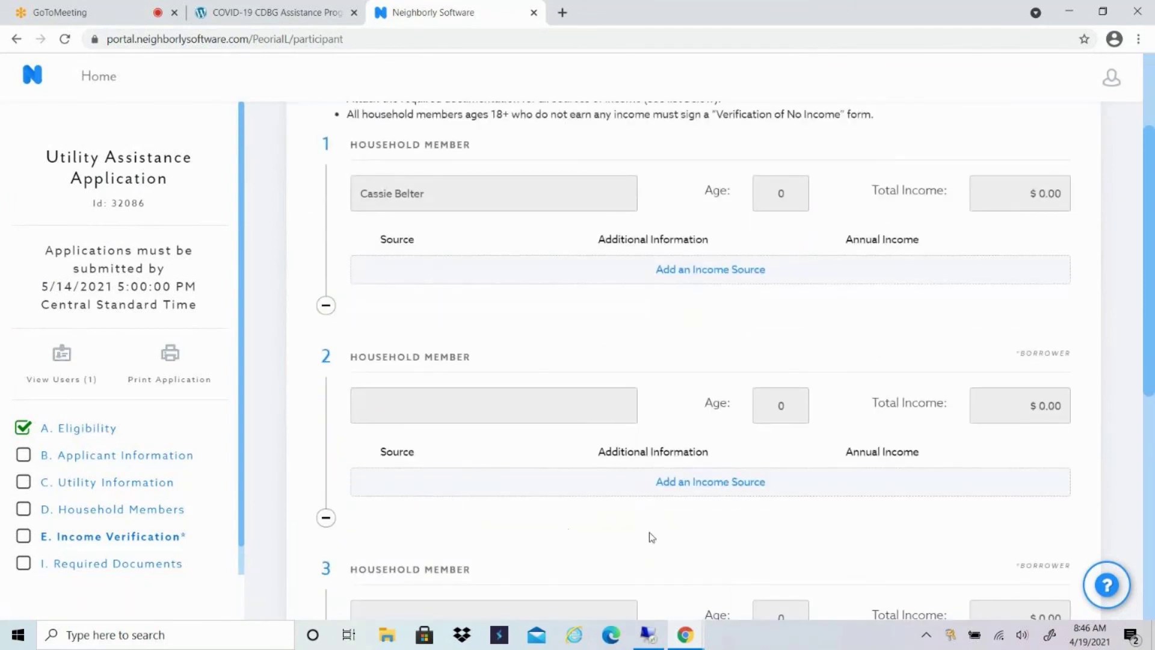
pyautogui.scroll(-6, 668, 439)
pyautogui.scroll(9, 686, 433)
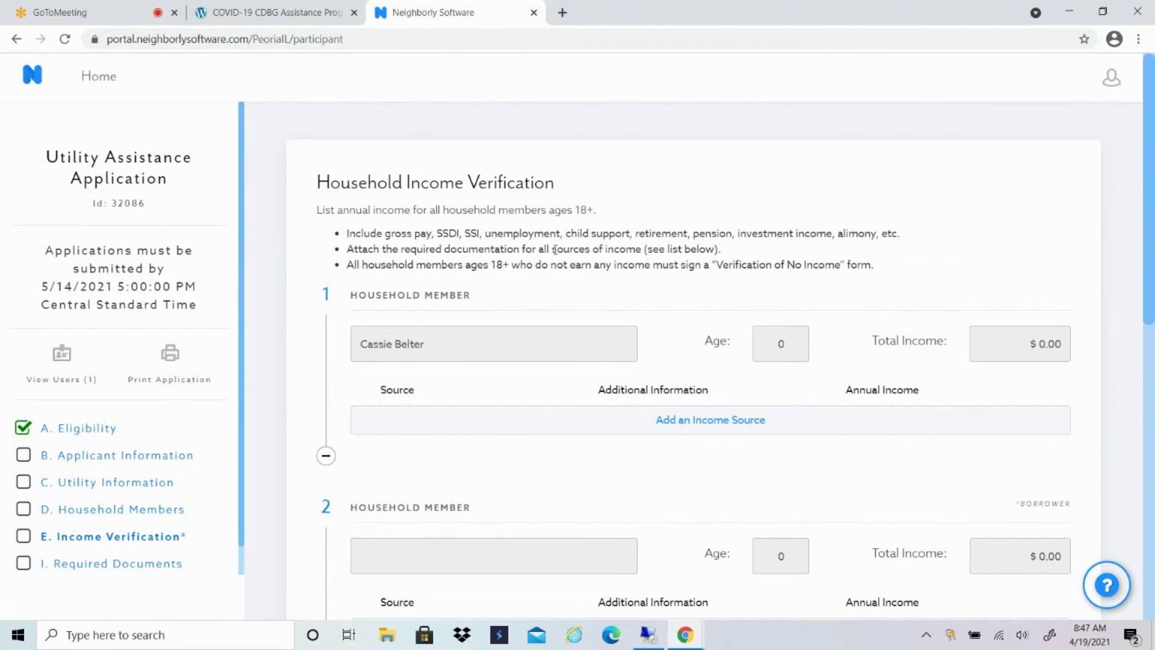
pyautogui.scroll(-1, 693, 289)
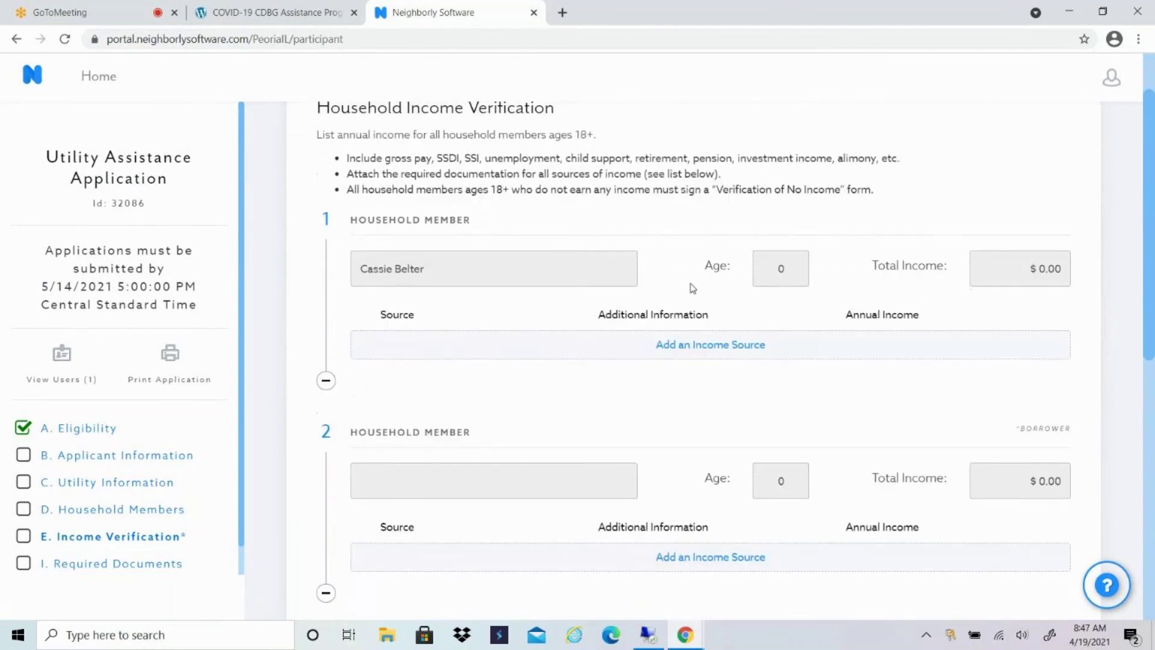
# Add a Gross Pay income source of $20,000.00 annually for the first household member.
pyautogui.click(739, 351)
pyautogui.scroll(-1, 676, 247)
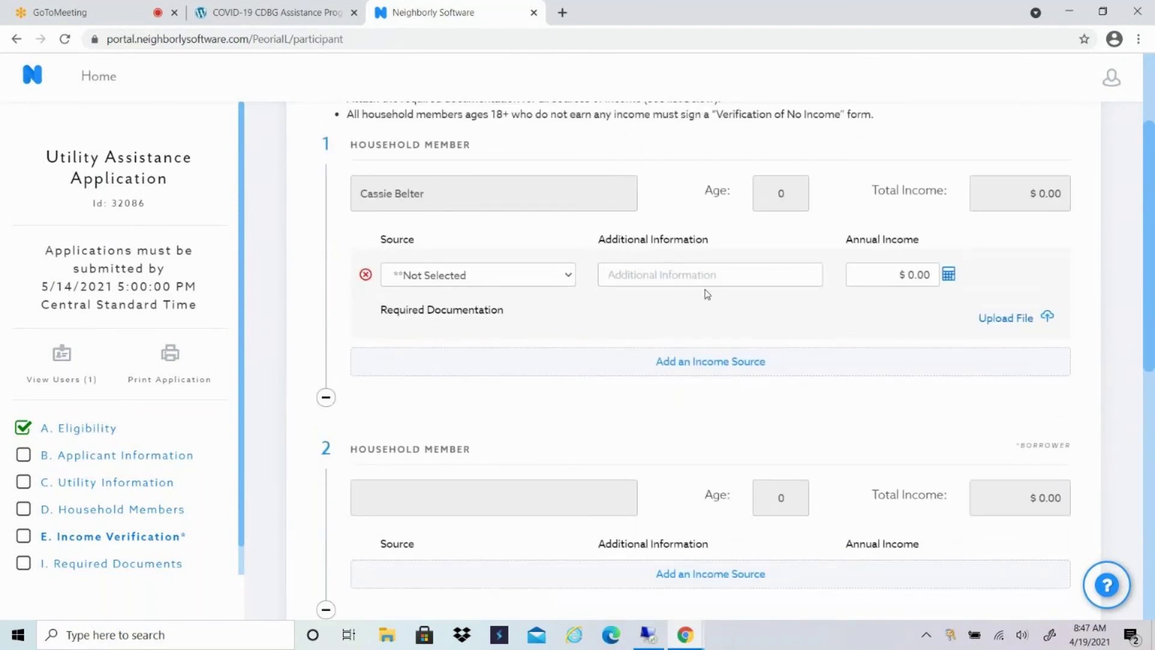
pyautogui.click(570, 277)
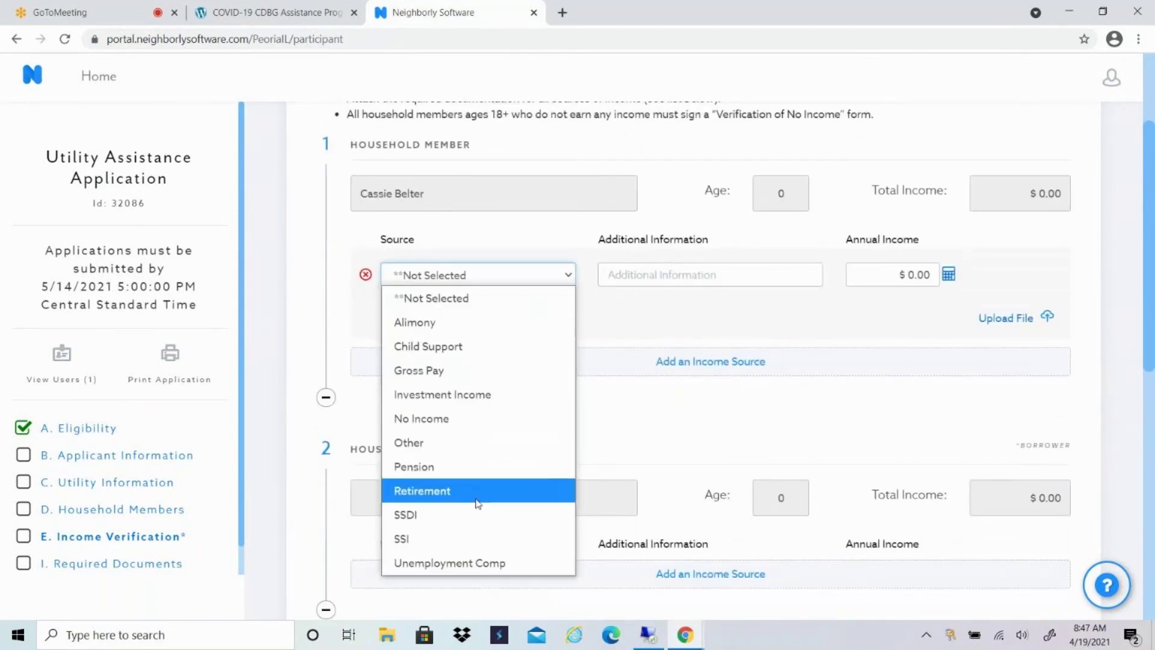
pyautogui.click(459, 425)
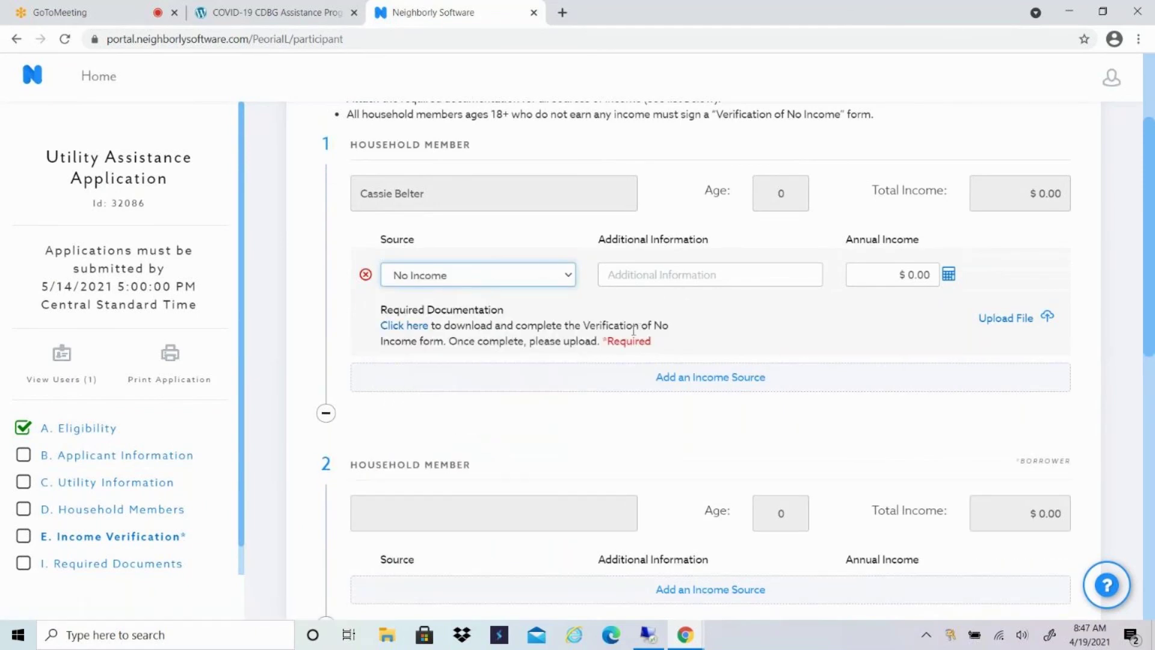
pyautogui.click(571, 278)
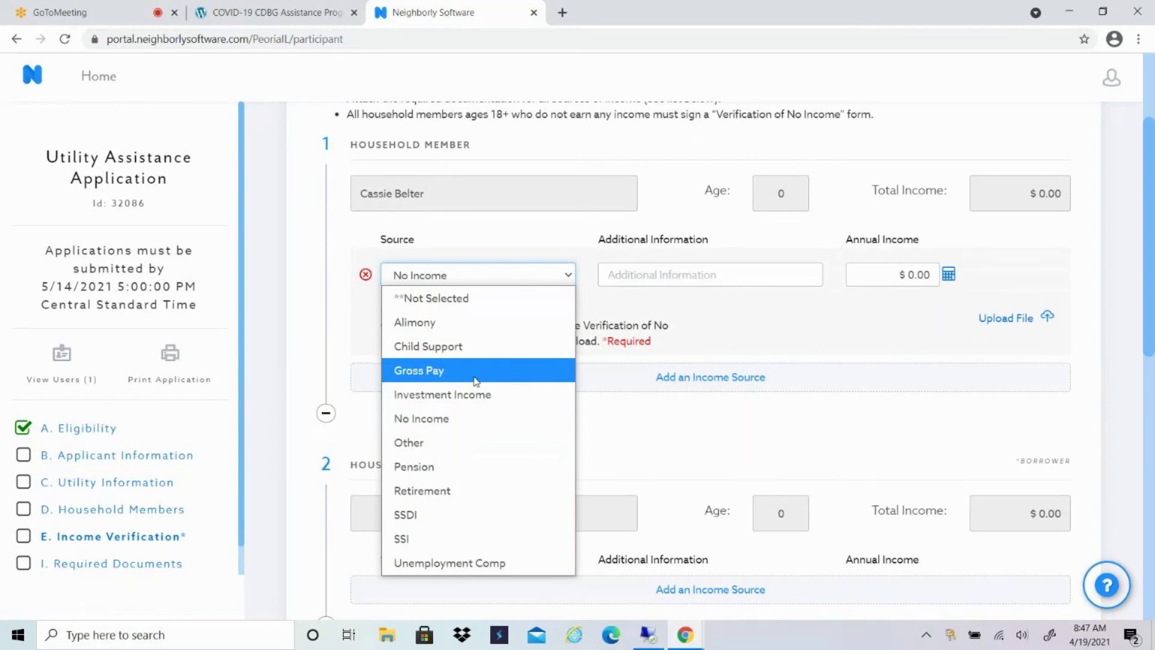
pyautogui.click(473, 377)
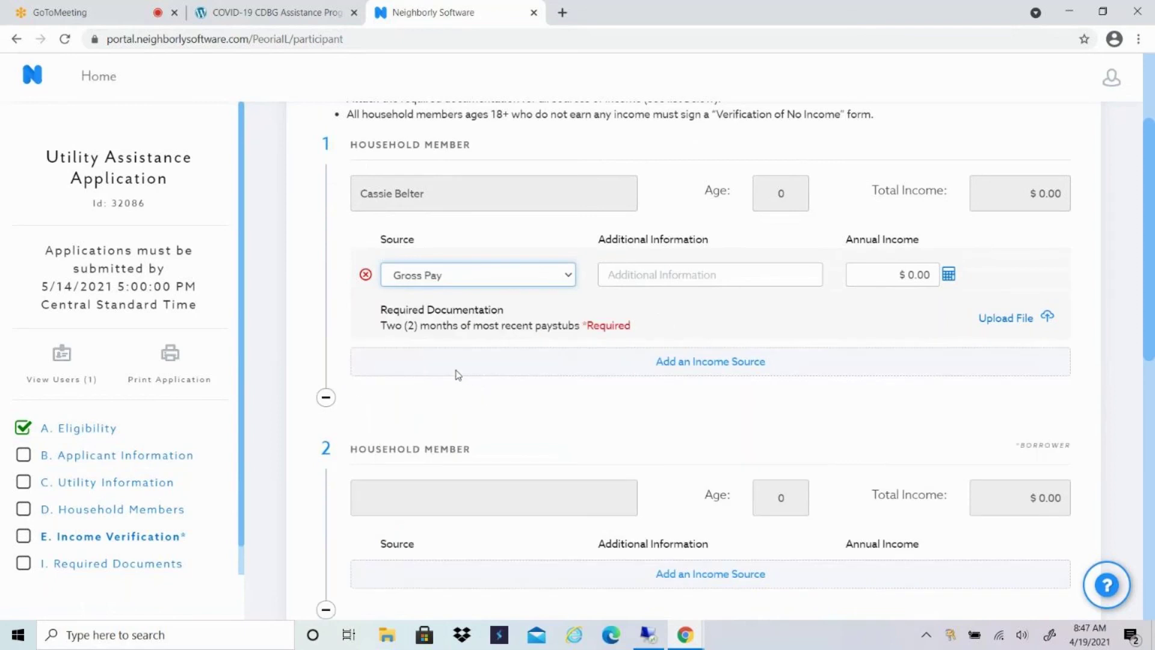
pyautogui.click(900, 275)
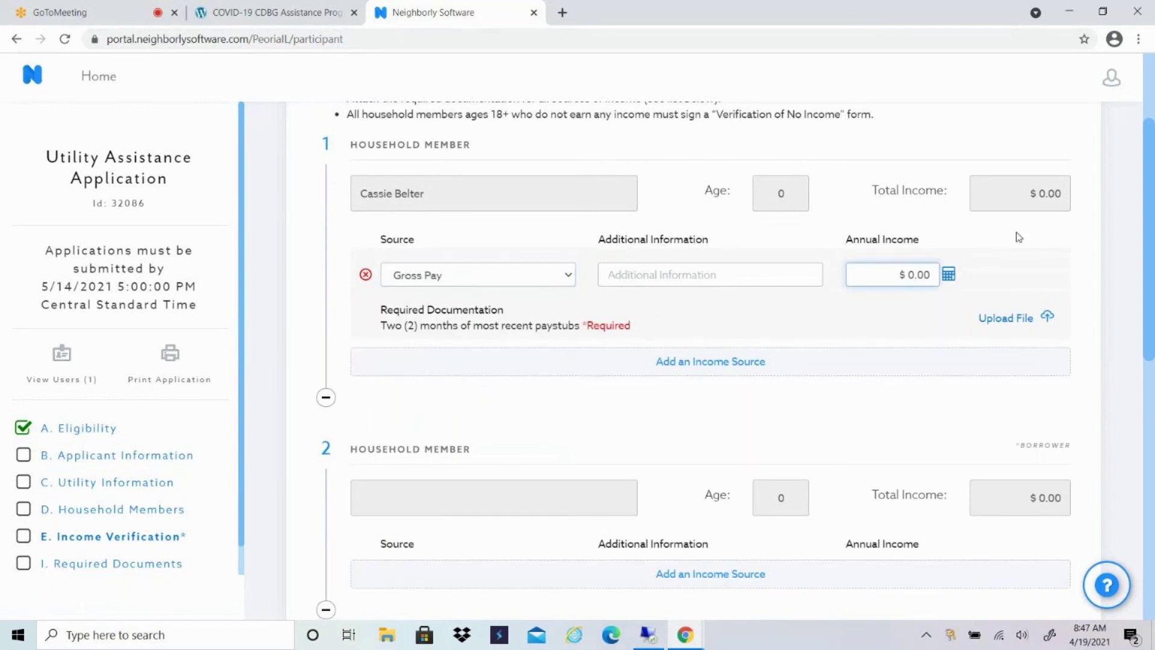
pyautogui.write('20,000')
pyautogui.click(877, 314)
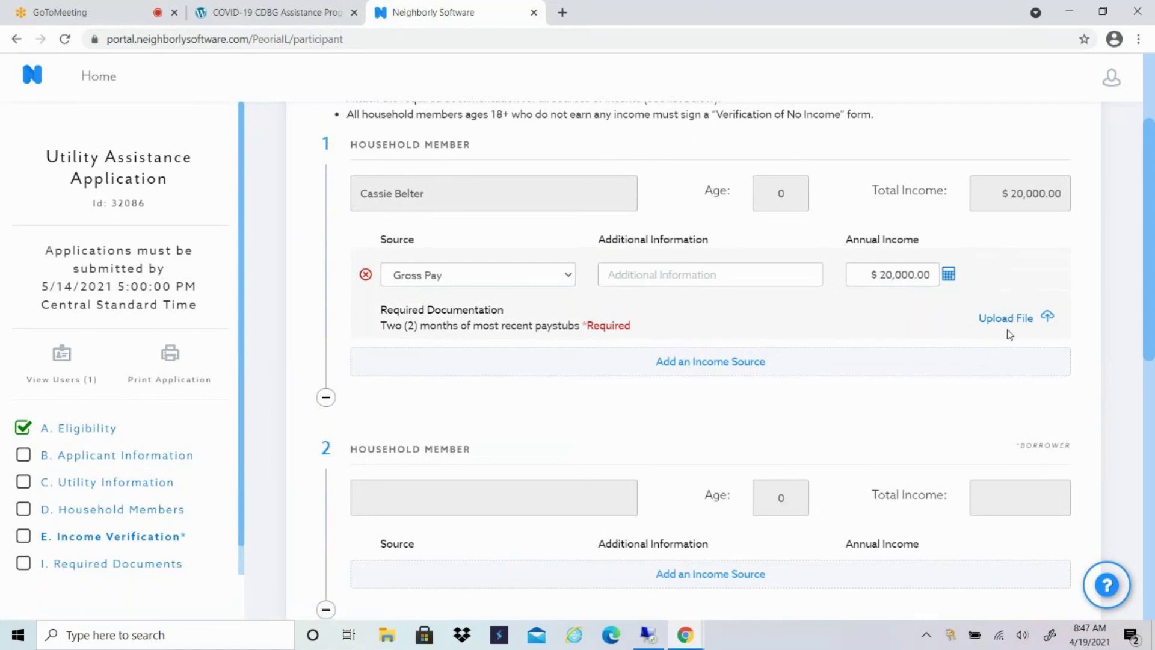
# Add a second income row for the first member with source set to Child Support.
pyautogui.click(687, 370)
pyautogui.click(565, 376)
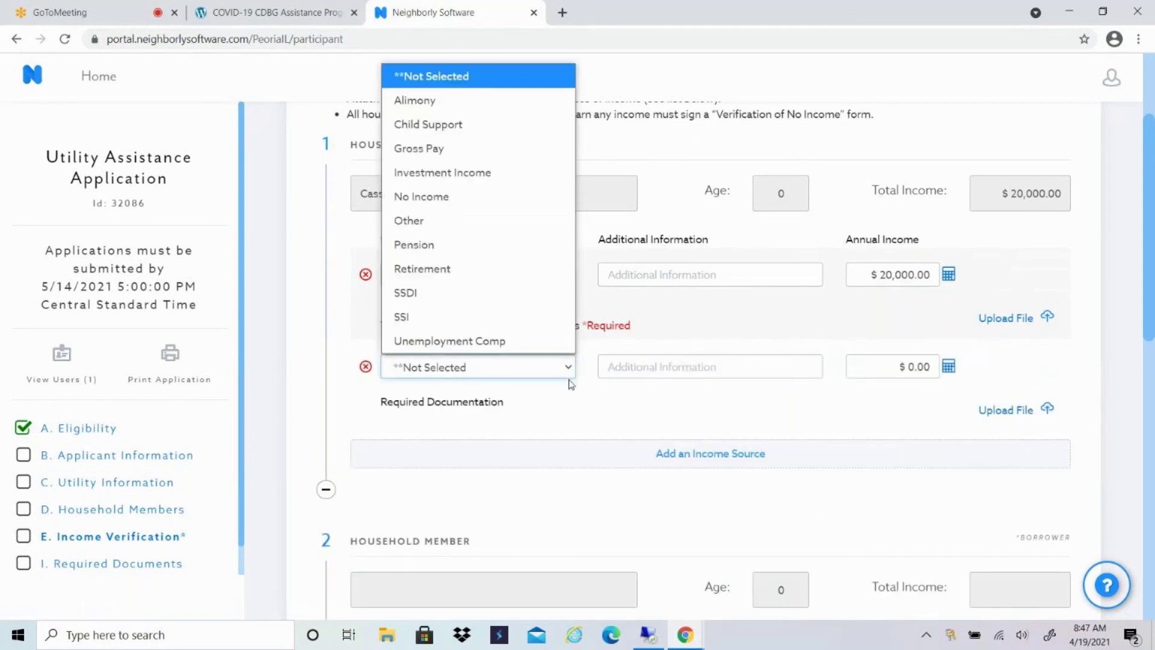
pyautogui.press('Down')
pyautogui.press('Down')
pyautogui.press('Return')
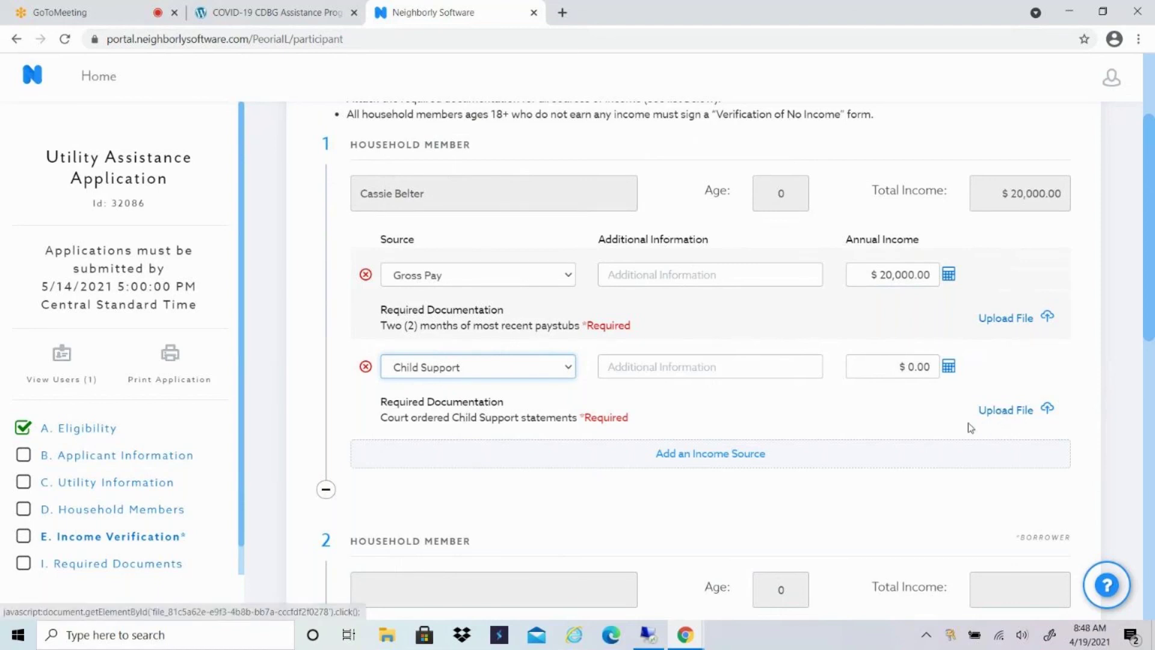
pyautogui.scroll(-6, 881, 319)
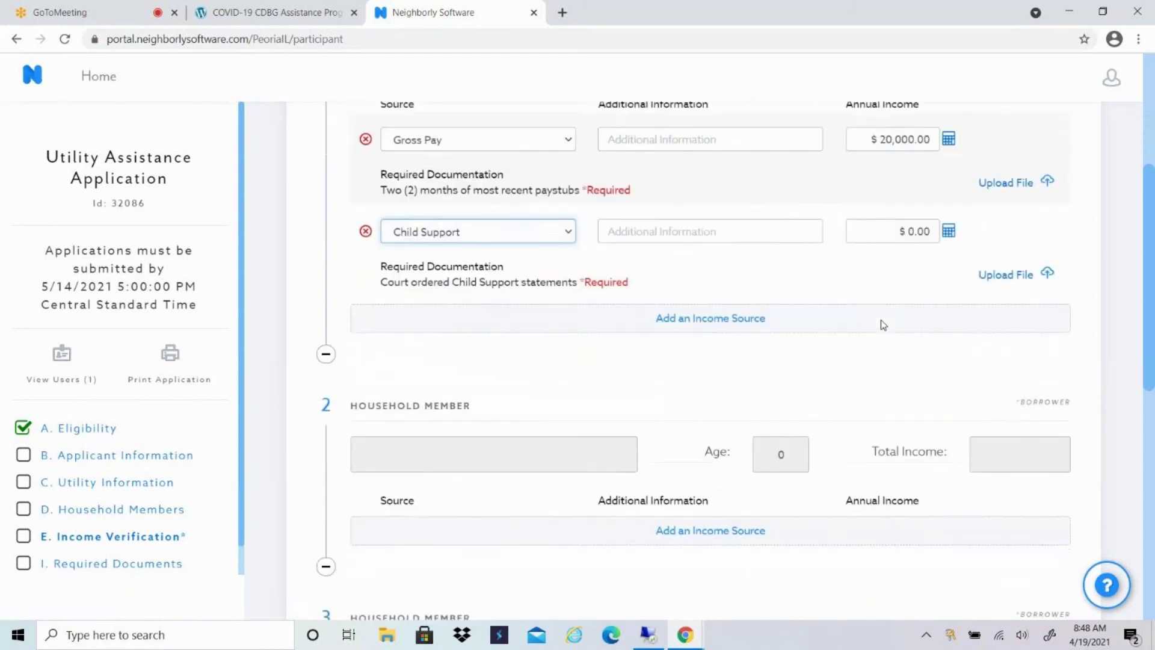
pyautogui.scroll(-3, 849, 320)
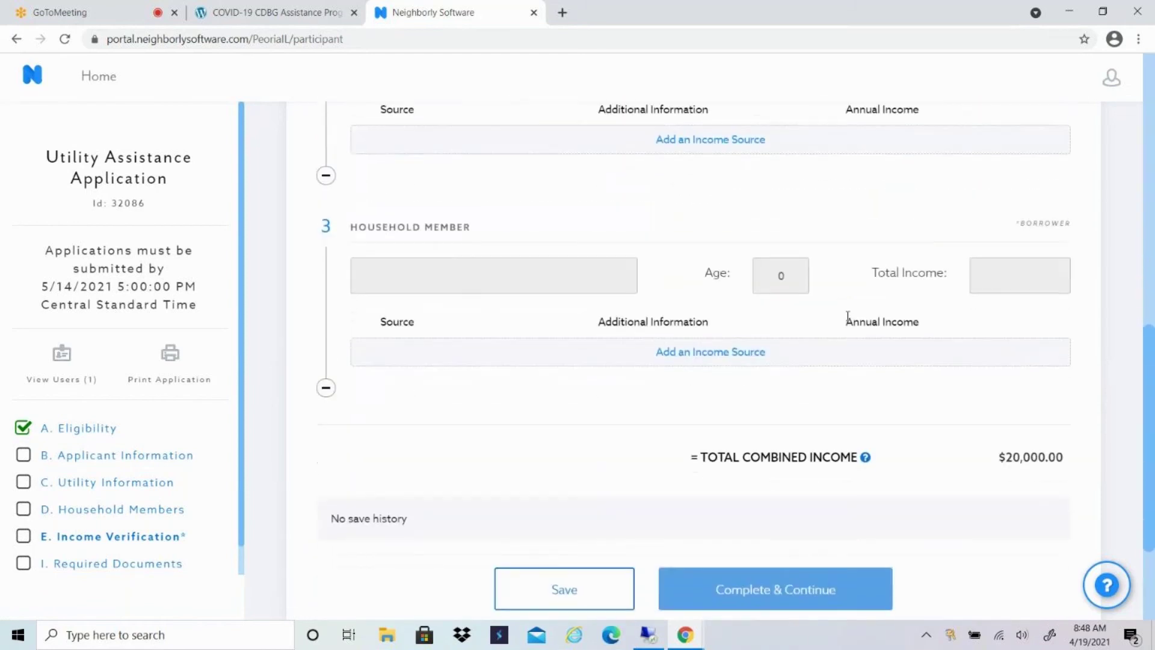
pyautogui.scroll(-2, 849, 317)
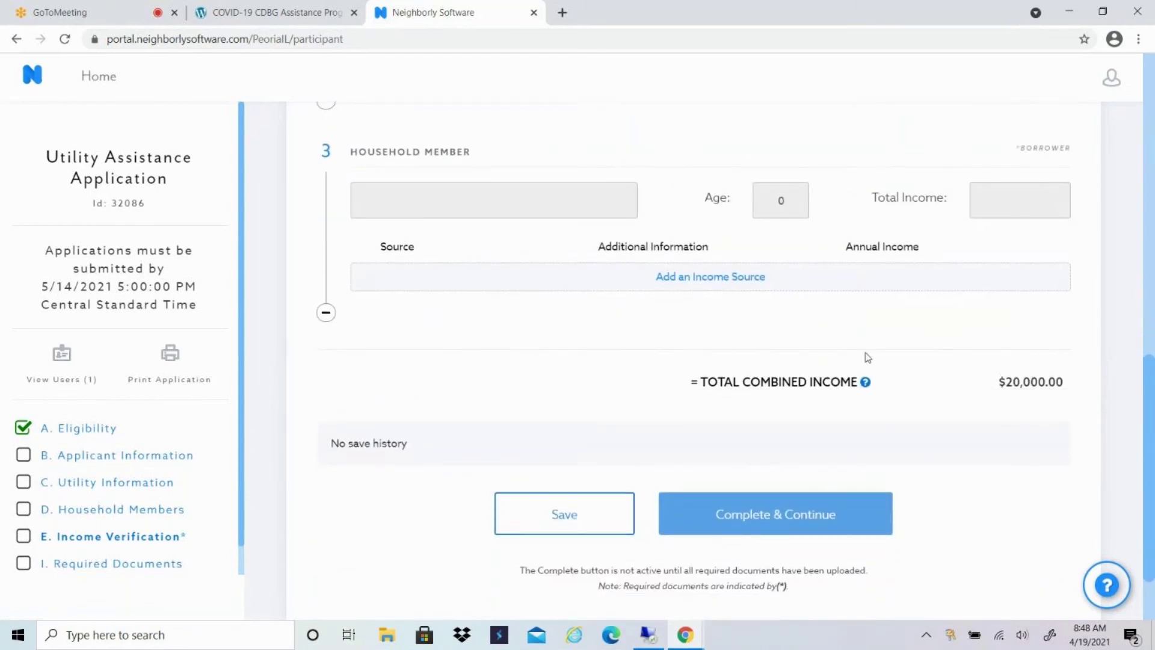
pyautogui.scroll(-2, 854, 338)
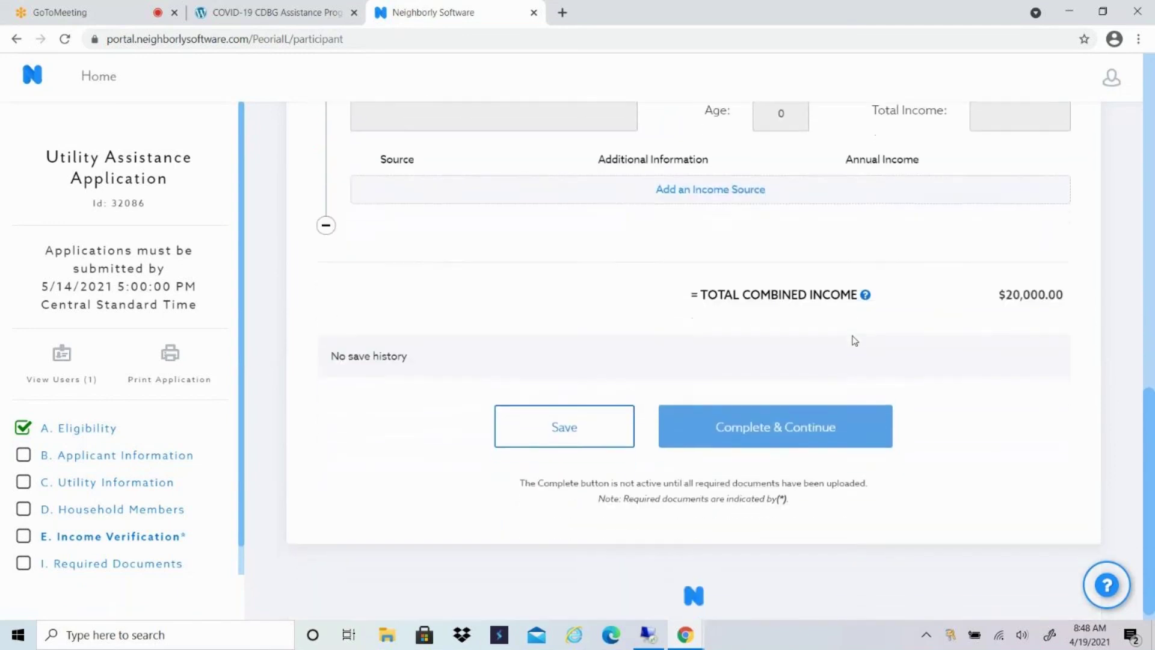
# Save the income verification entries and go to the I. Required Documents section.
pyautogui.click(559, 421)
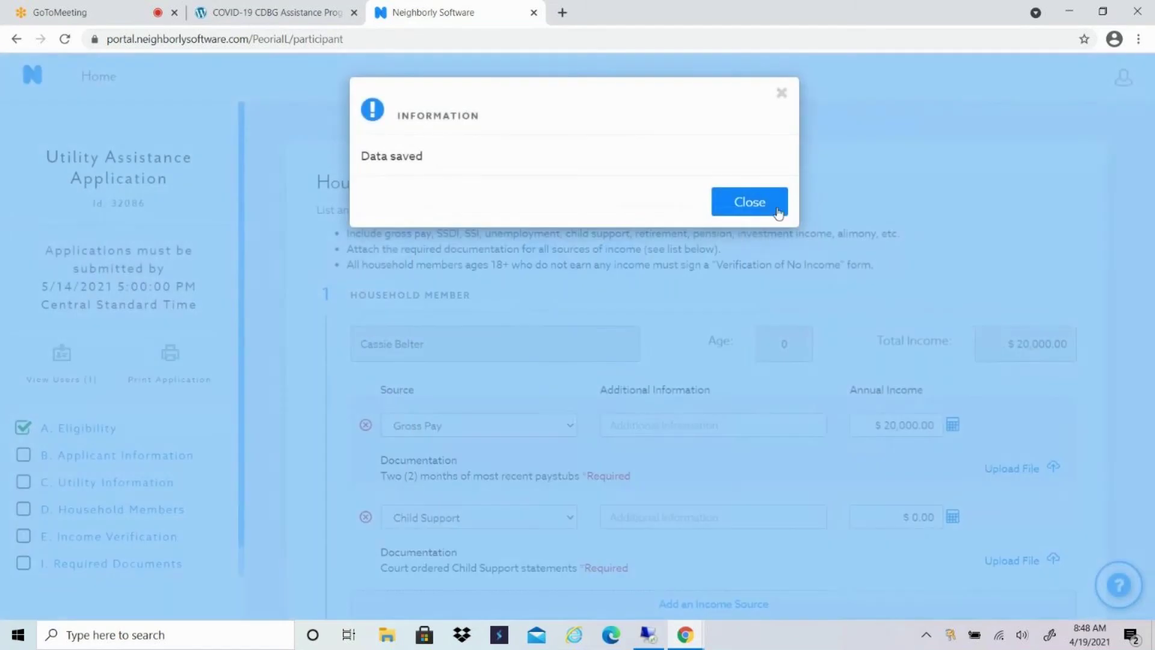
pyautogui.click(750, 202)
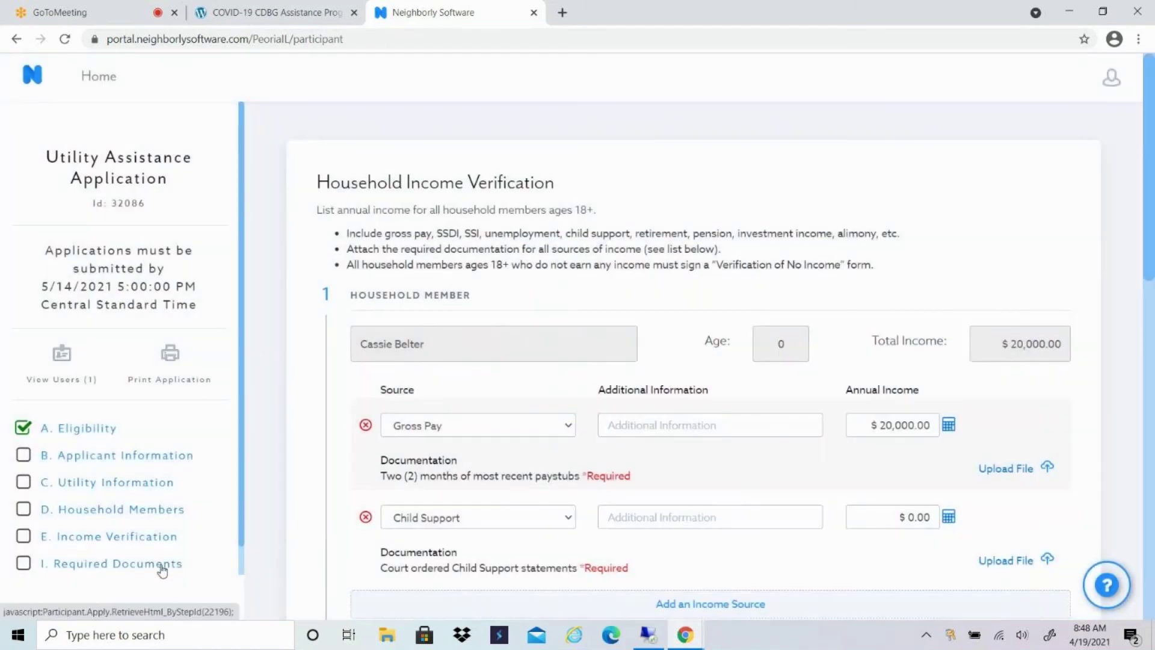
pyautogui.click(162, 570)
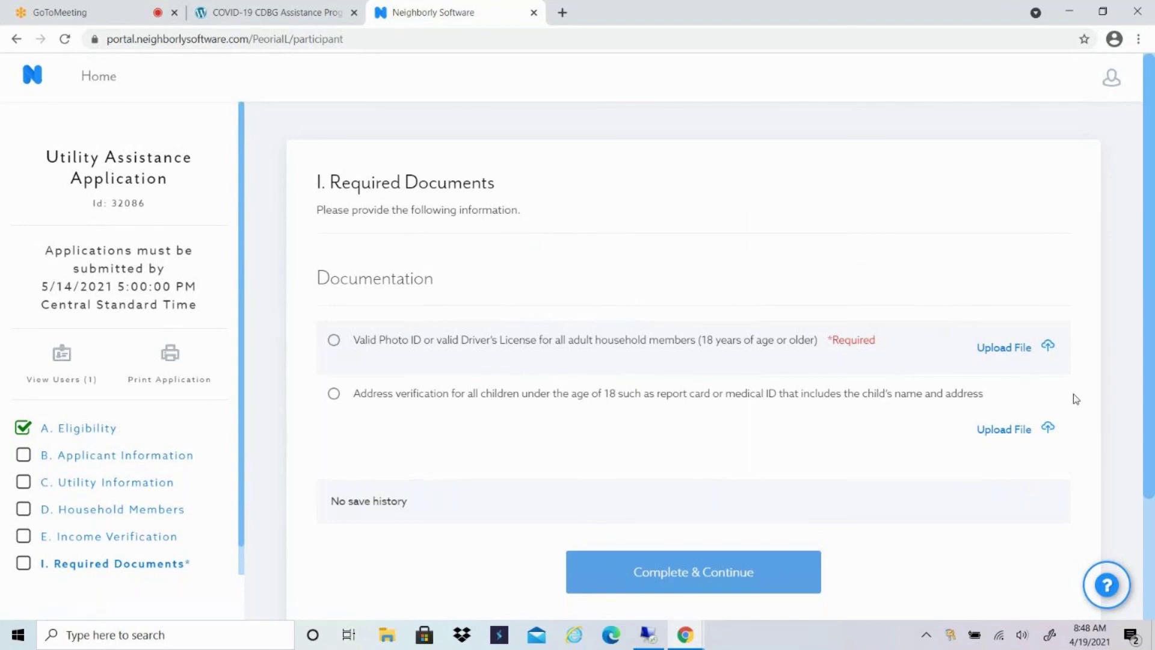
# Pause the GoToMeeting recording and return to the Neighborly Submit page.
pyautogui.click(91, 12)
pyautogui.click(51, 577)
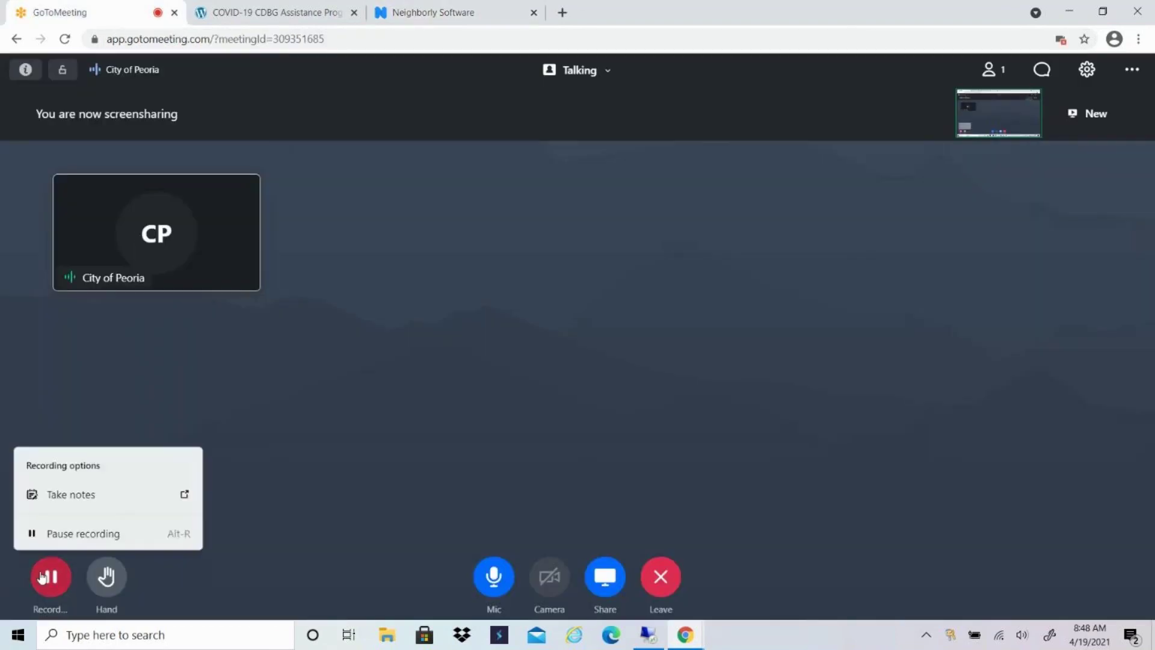
pyautogui.click(76, 536)
pyautogui.click(412, 14)
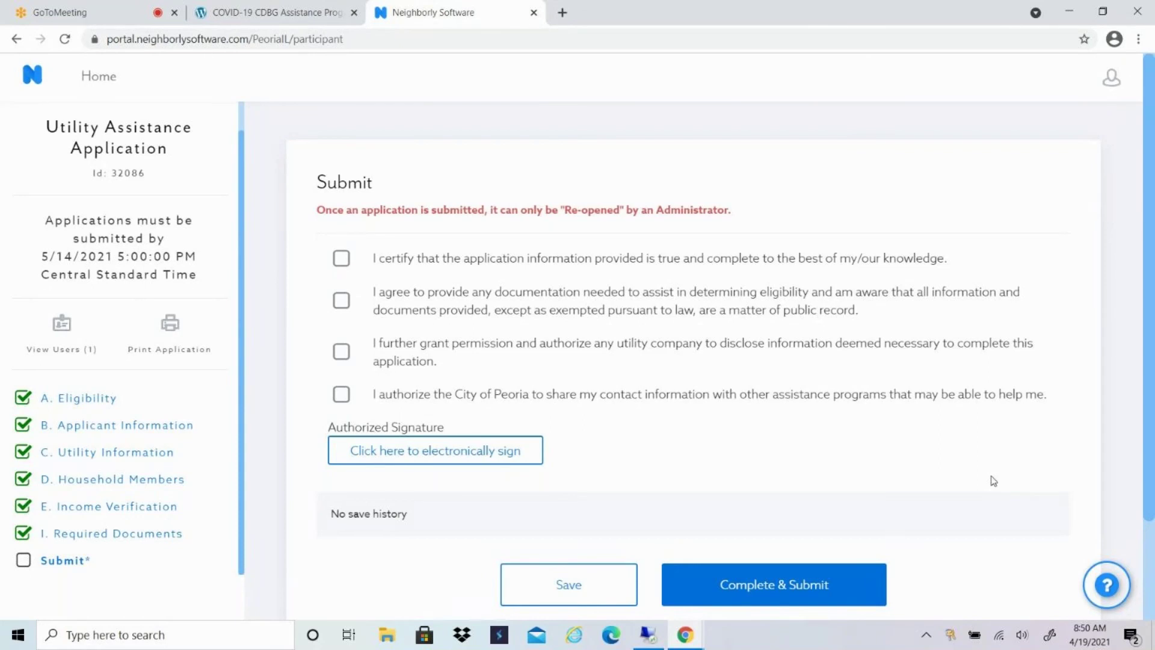
# Check all four certification statements and bring up the Authorized Signature dialog.
pyautogui.click(341, 259)
pyautogui.click(348, 307)
pyautogui.click(344, 355)
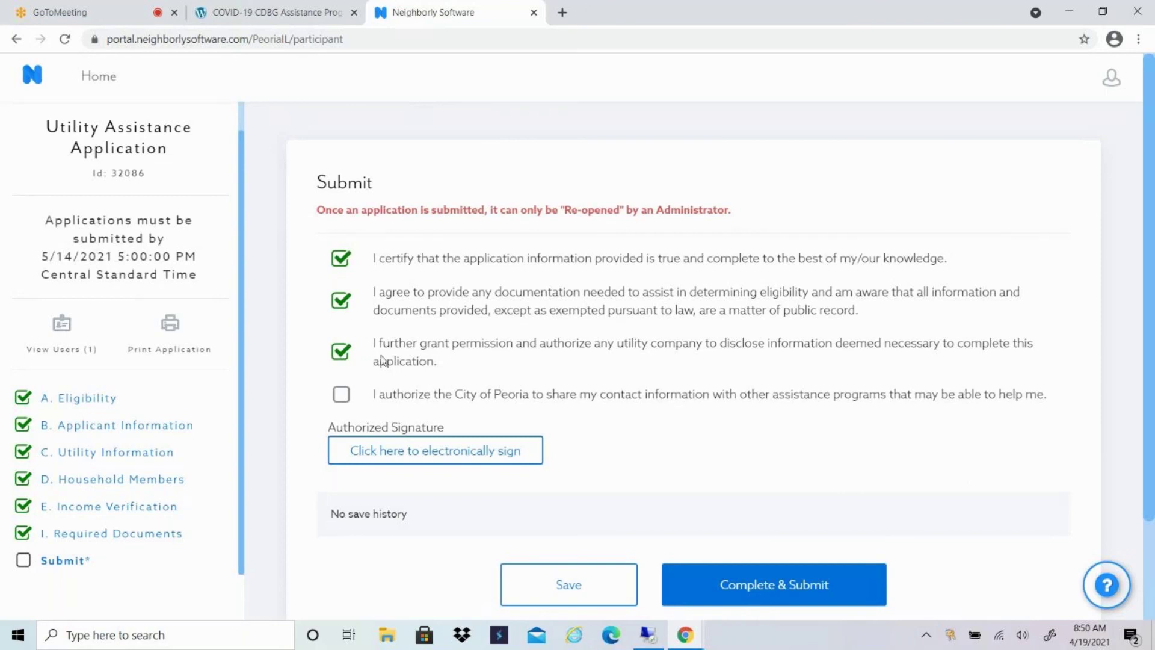
pyautogui.click(342, 394)
pyautogui.click(467, 454)
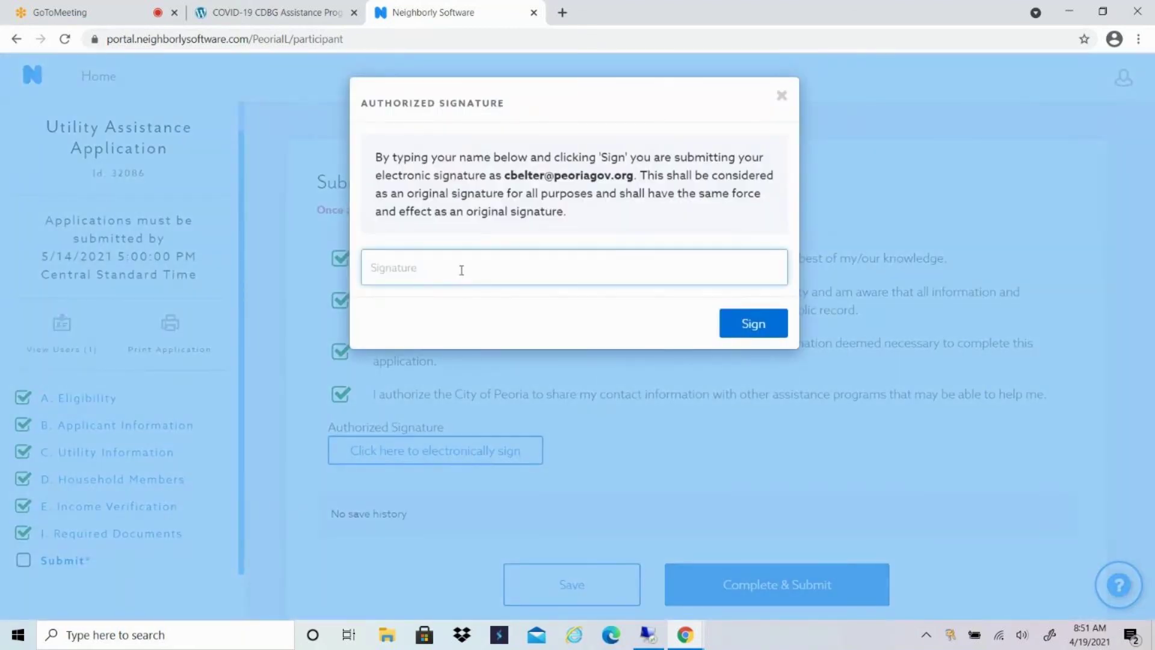
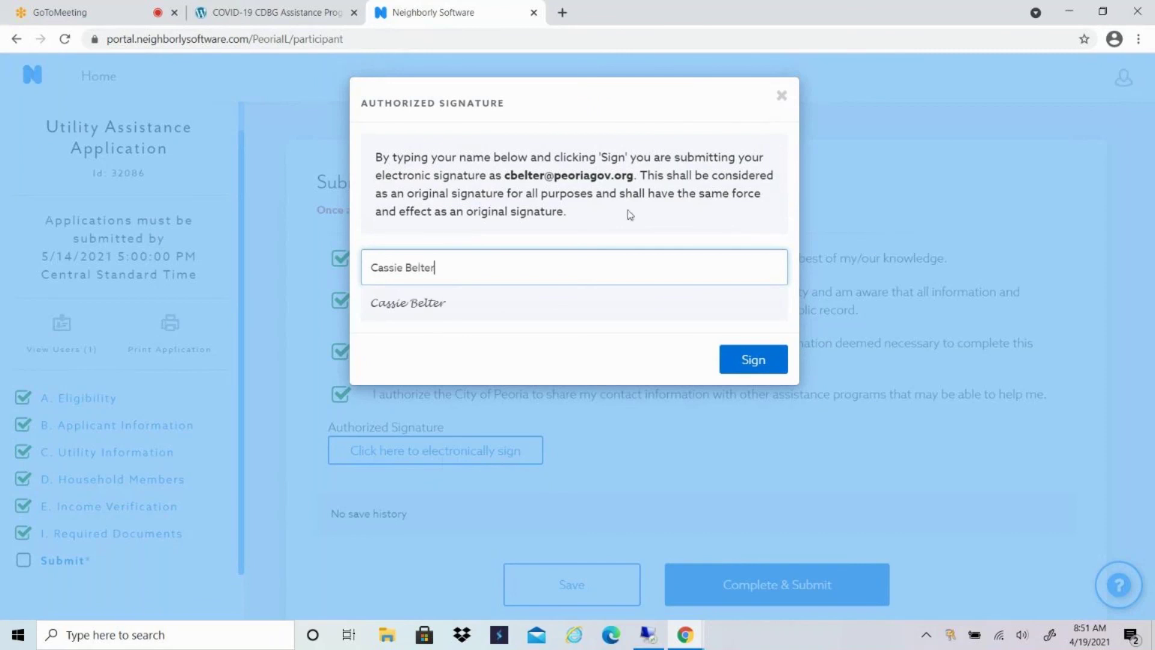
# Sign the application electronically by entering the applicant's full name as the signature.
pyautogui.click(761, 368)
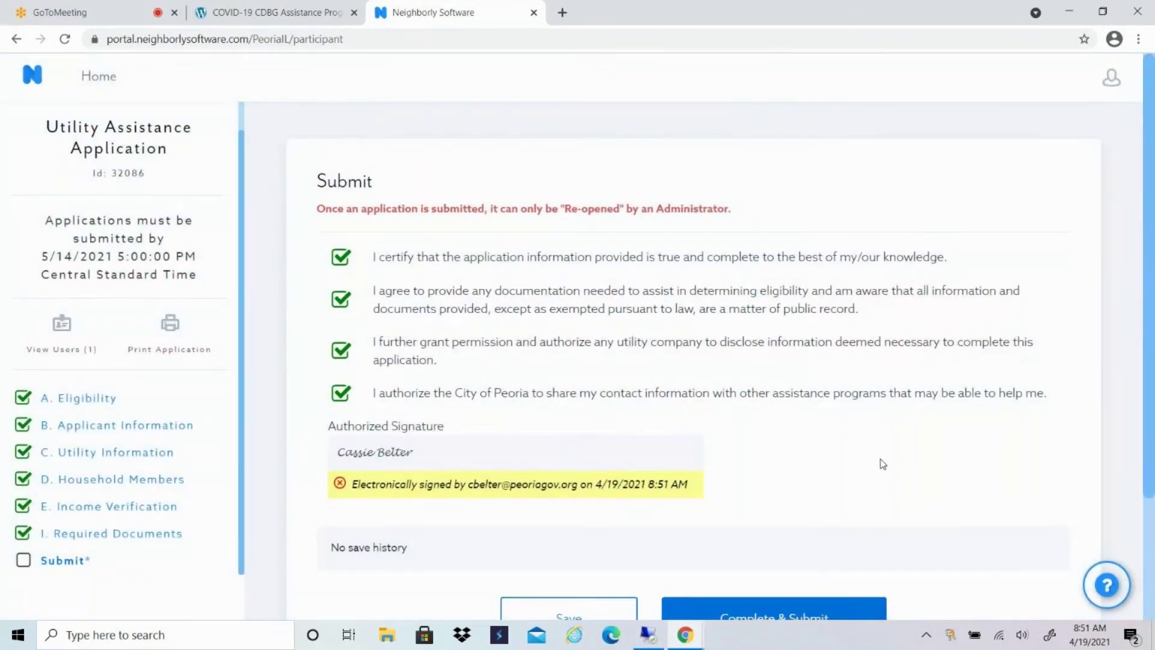
pyautogui.scroll(-3, 883, 464)
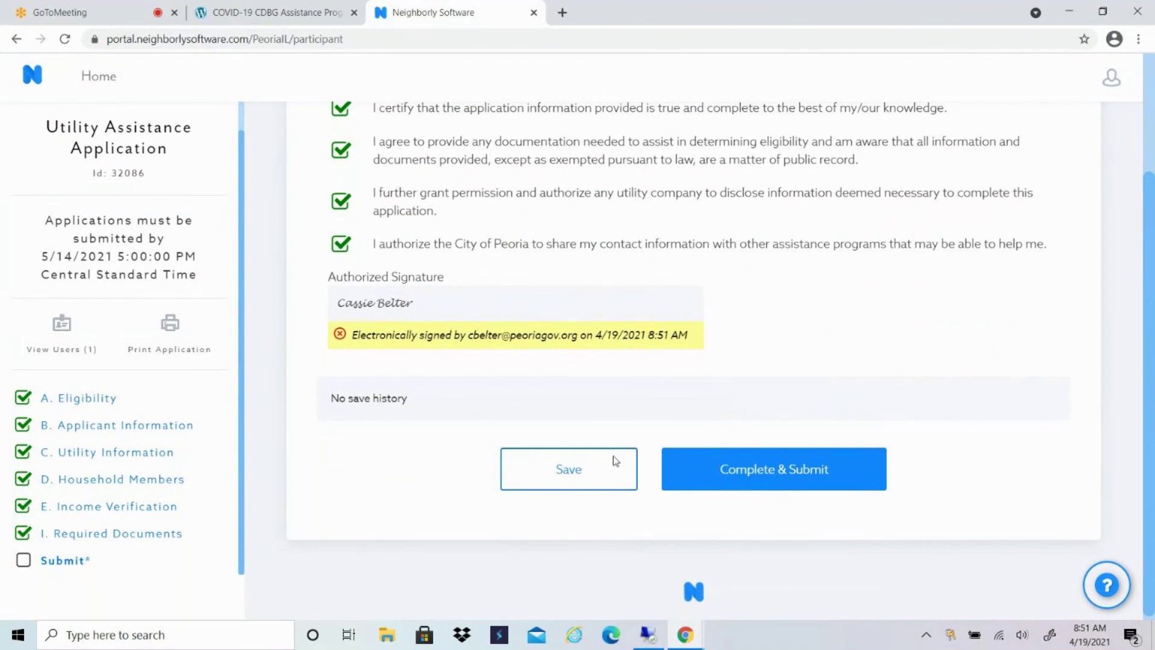
# Complete and submit the application, then return to the COVID-19 CDBG Assistance Programs tab.
pyautogui.click(770, 473)
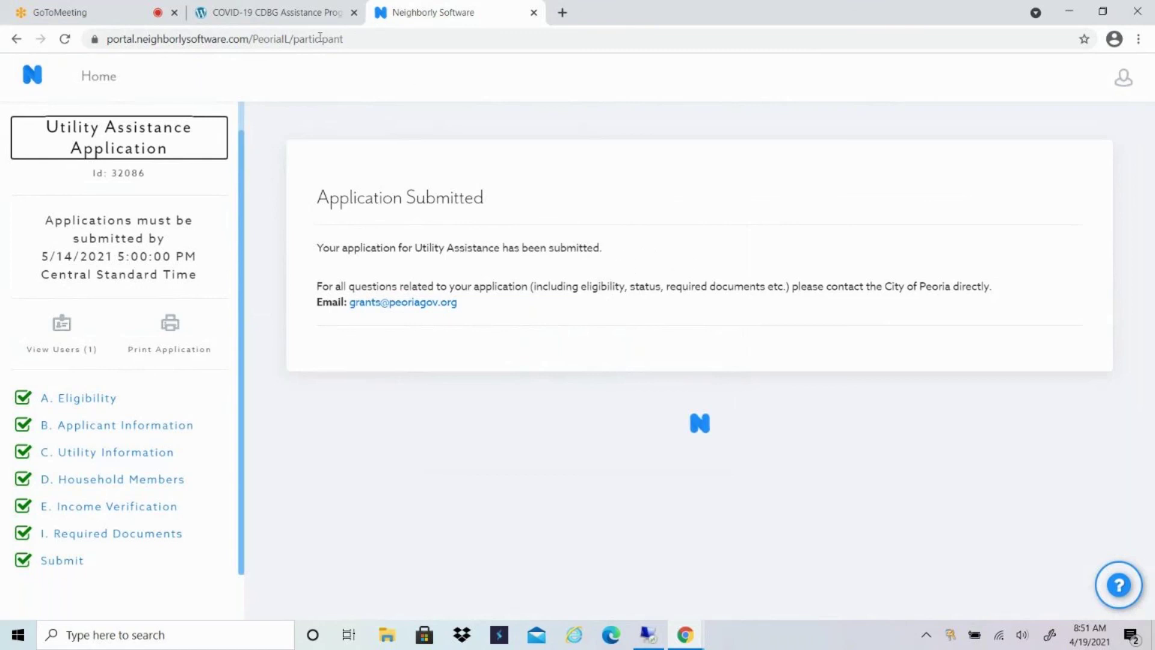
pyautogui.click(282, 14)
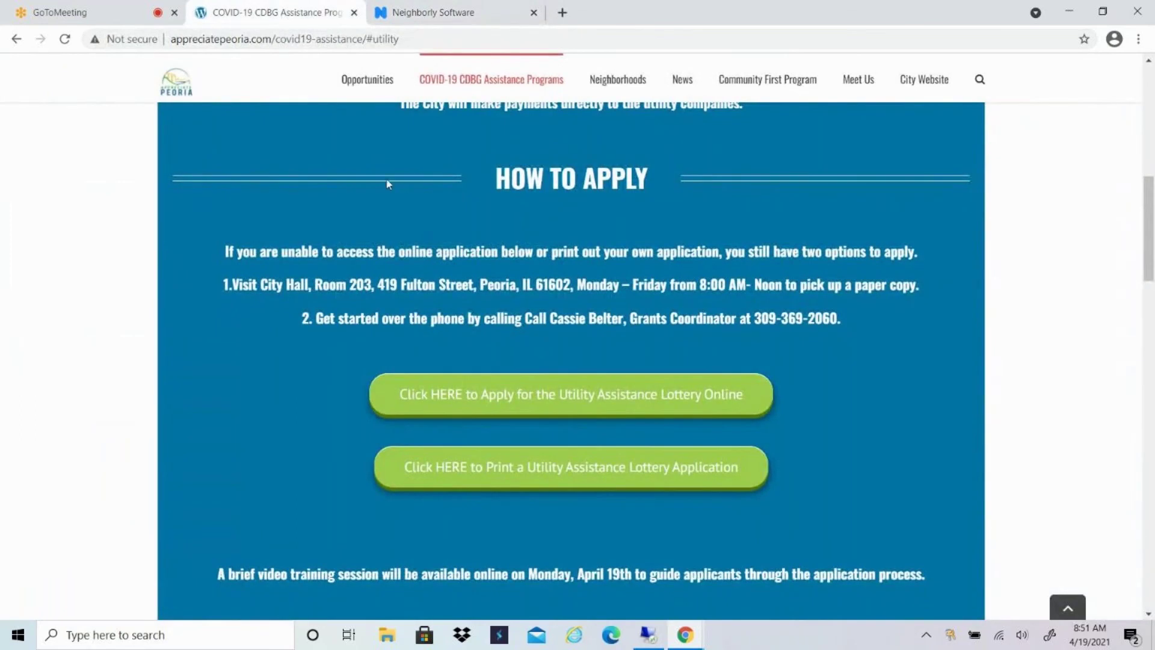
pyautogui.scroll(-10, 814, 293)
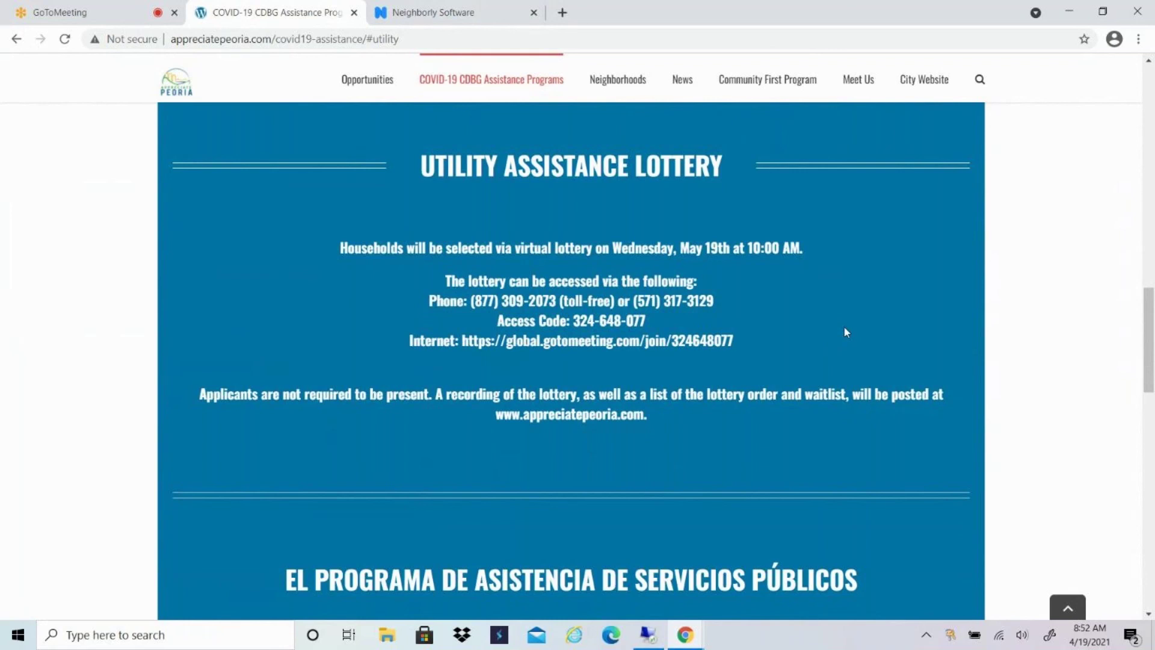
pyautogui.scroll(9, 905, 355)
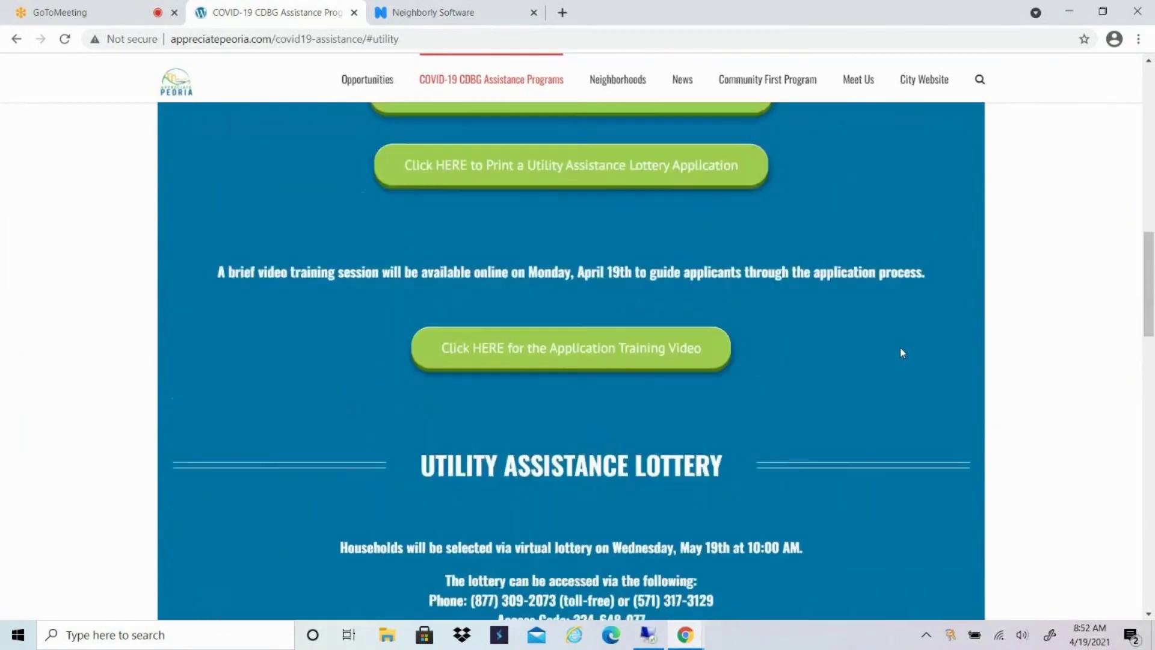
pyautogui.scroll(1, 902, 353)
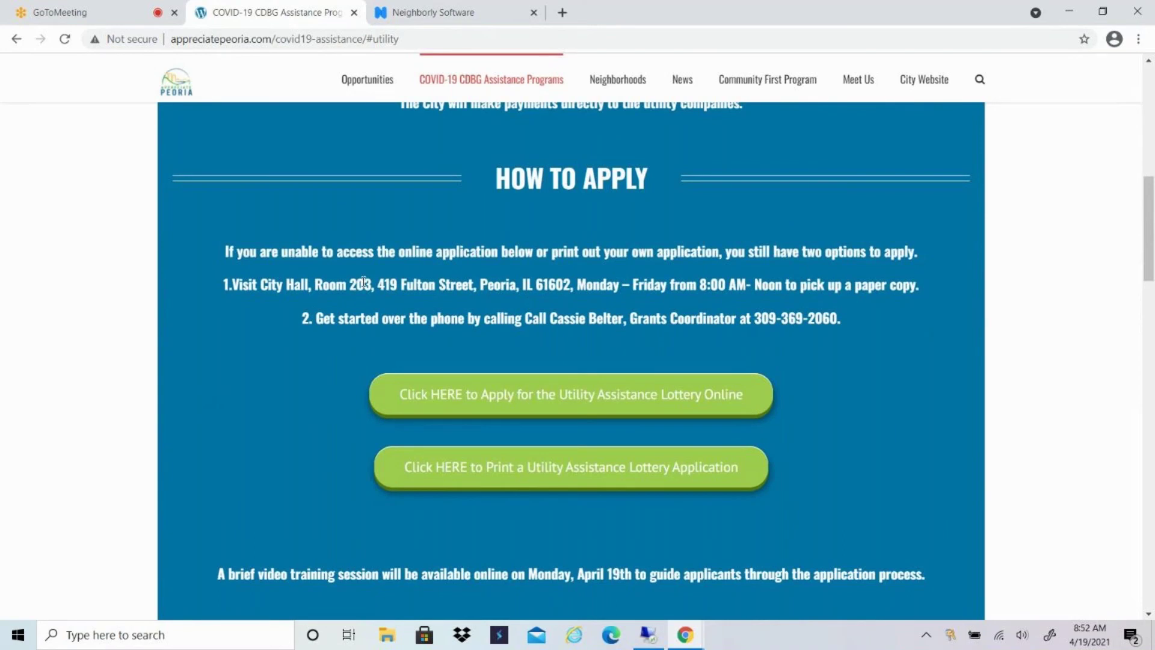
pyautogui.scroll(4, 364, 281)
pyautogui.scroll(1, 364, 281)
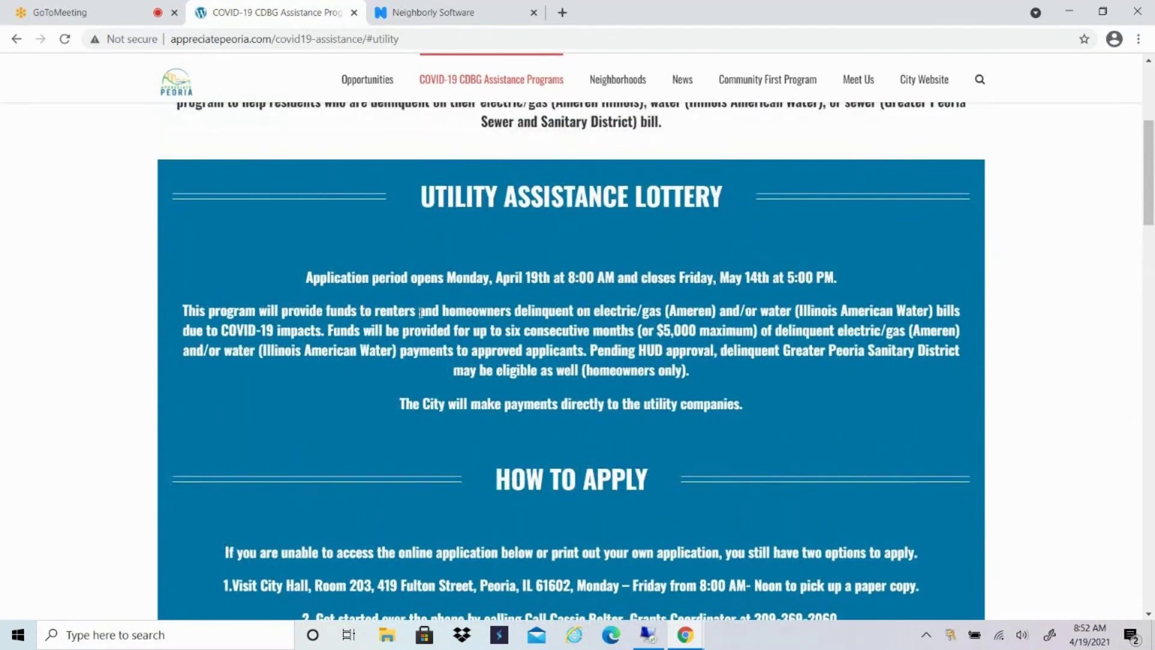